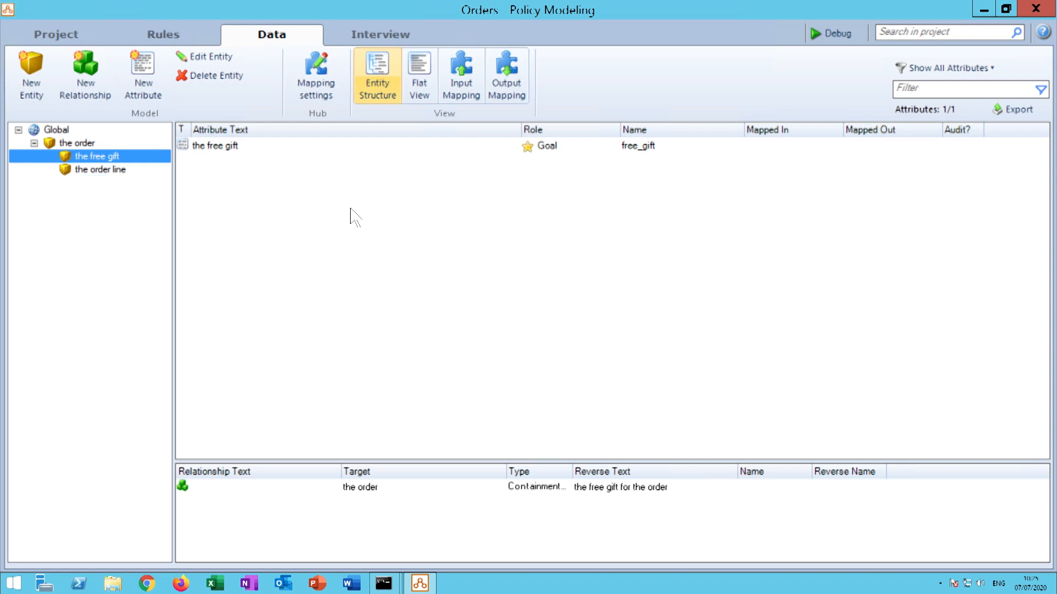
# - Change the relationship "the free gift for the order" so that it links the order to one instance of the free gift
pyautogui.click(91, 143)
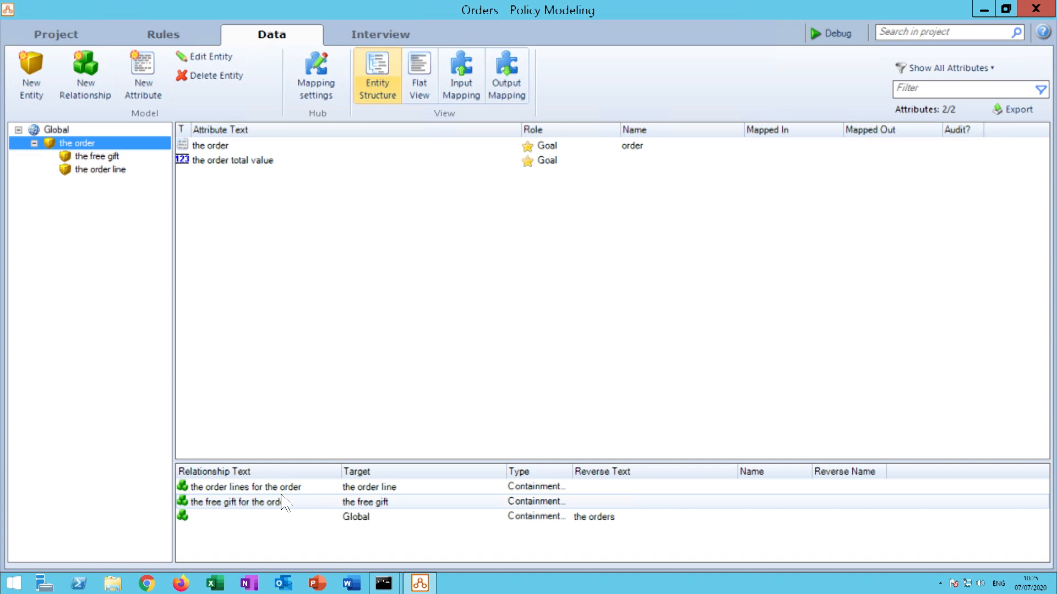
pyautogui.click(118, 170)
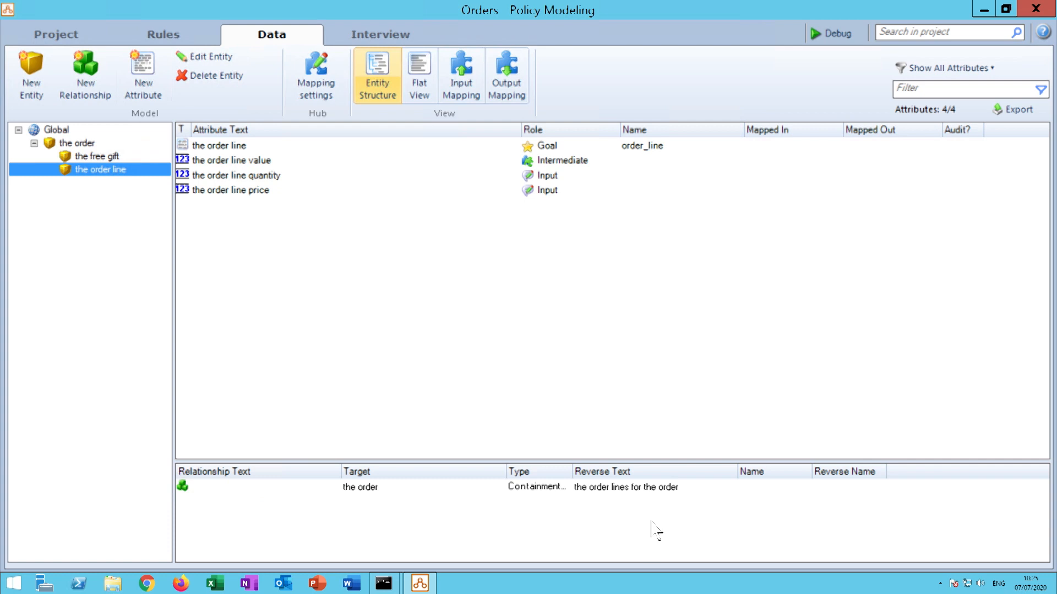
pyautogui.click(104, 157)
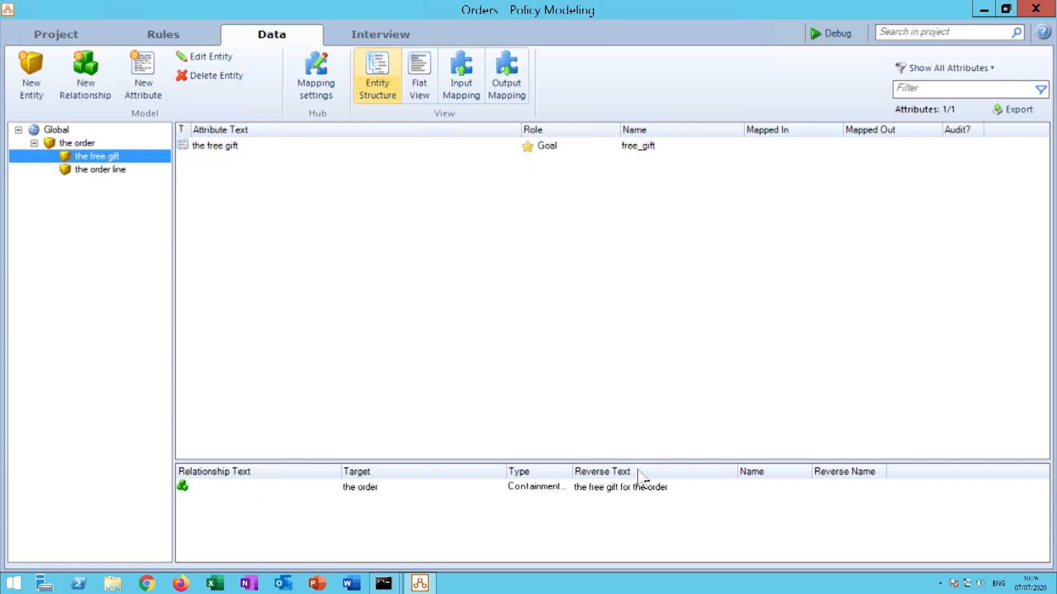
pyautogui.doubleClick(634, 490)
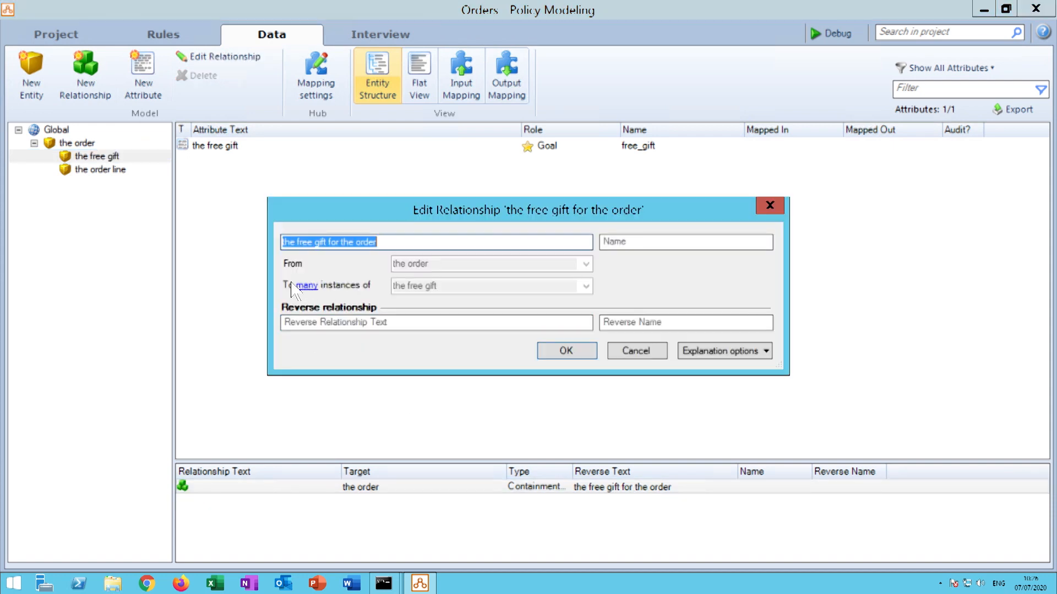
pyautogui.click(307, 288)
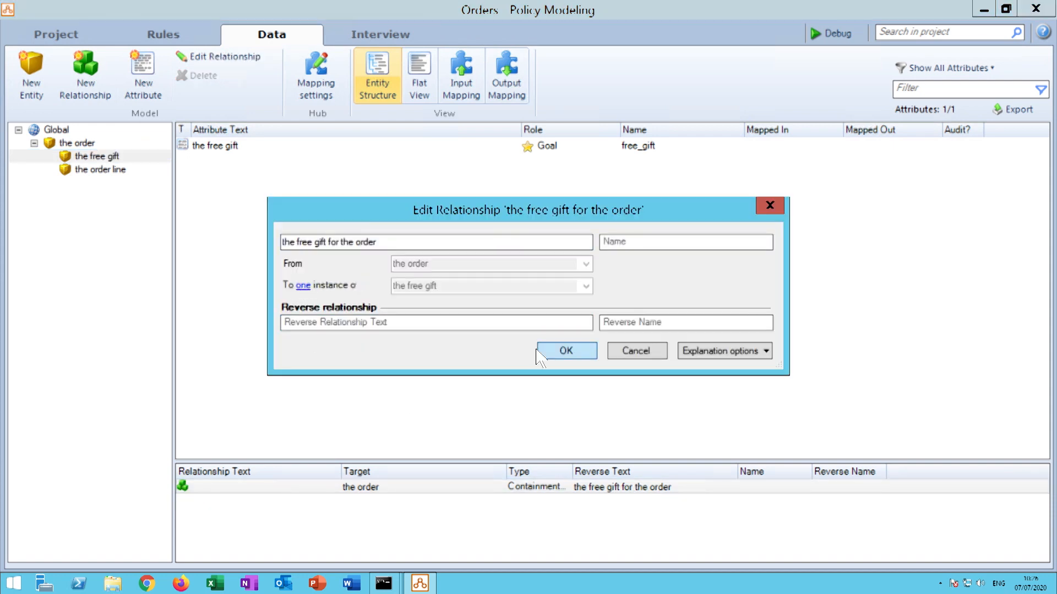
pyautogui.click(566, 351)
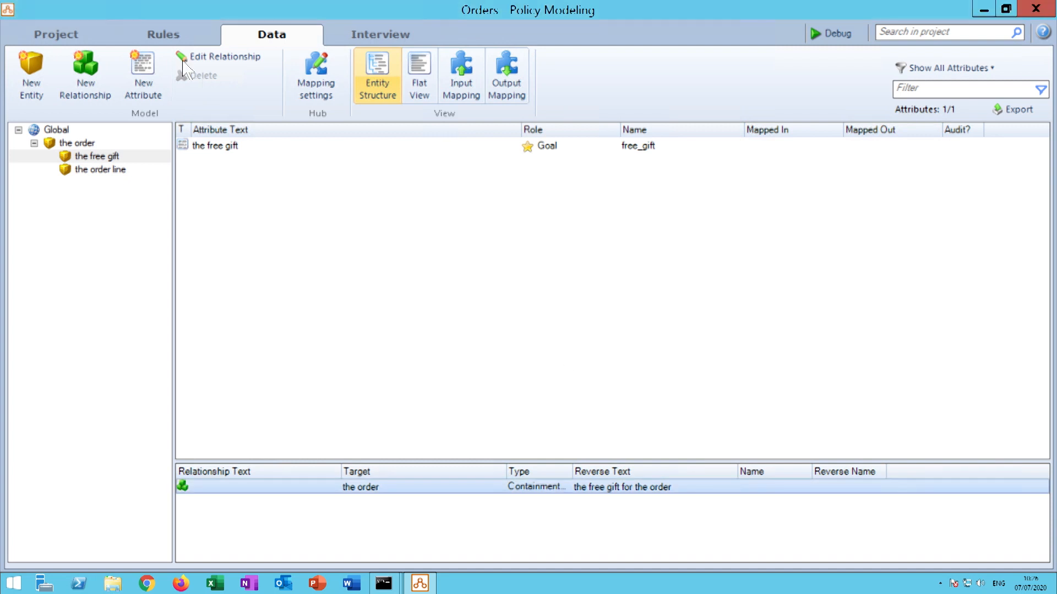
# - Open the rule document Orders Rules.docx in Word and insert blank lines below the order line value rule
pyautogui.click(164, 43)
pyautogui.click(91, 143)
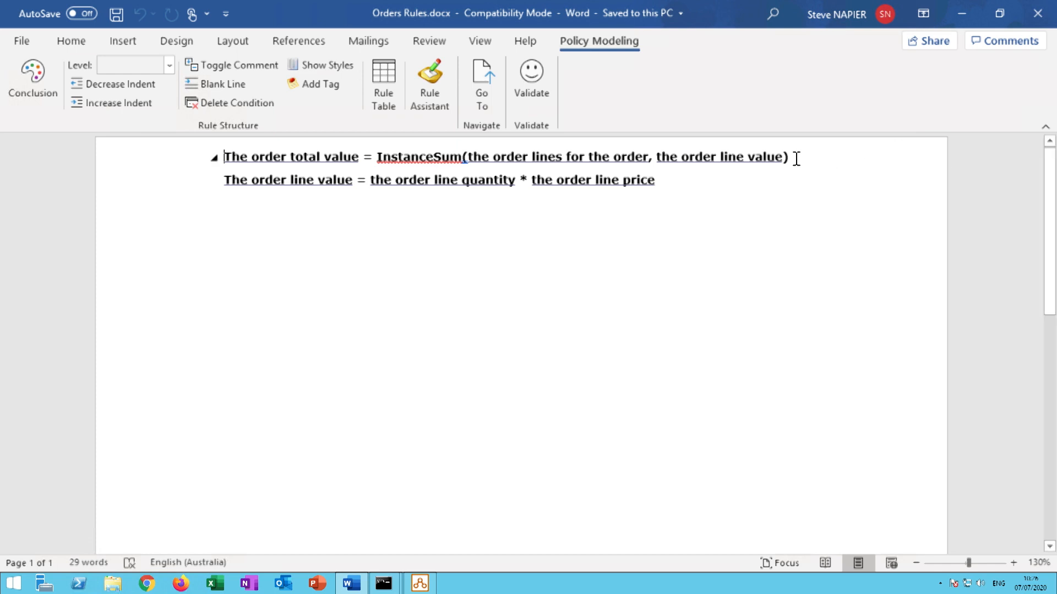
pyautogui.click(719, 172)
pyautogui.press('Return')
pyautogui.press('Return')
pyautogui.press('Return')
pyautogui.press('Return')
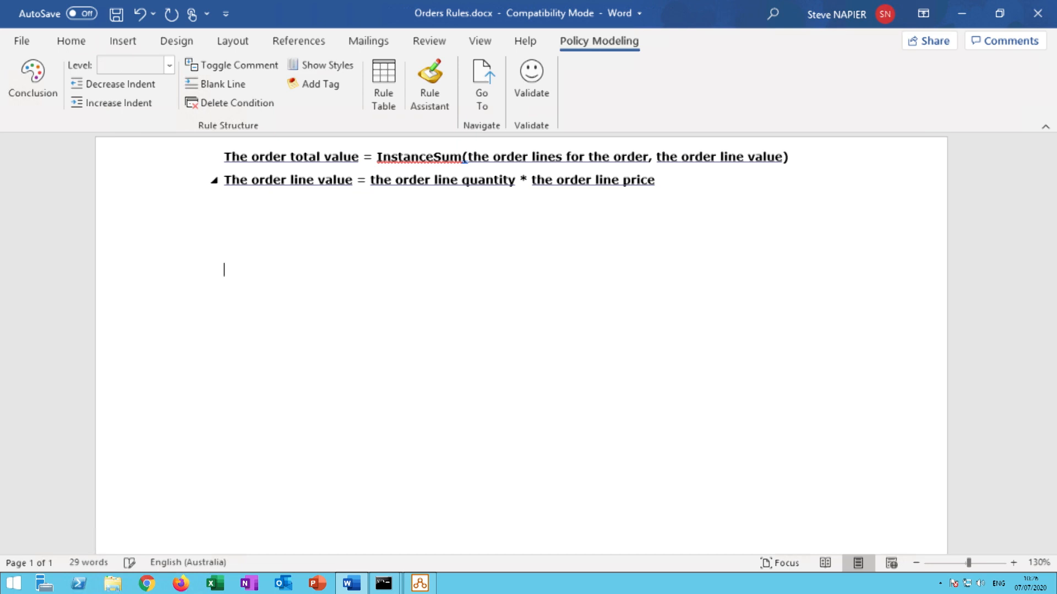
# - With the Rule Assistant, enter the conclusion InferInstance(the free gift for the order,"Free Tee-Shirt") if, below the existing rules
pyautogui.click(1013, 563)
pyautogui.click(1013, 562)
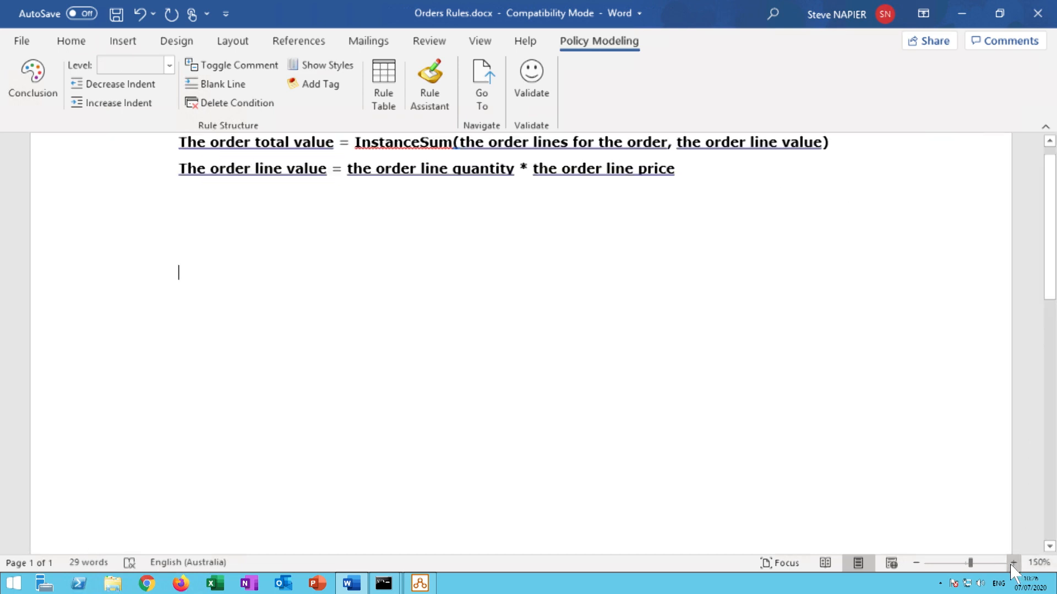
pyautogui.click(424, 75)
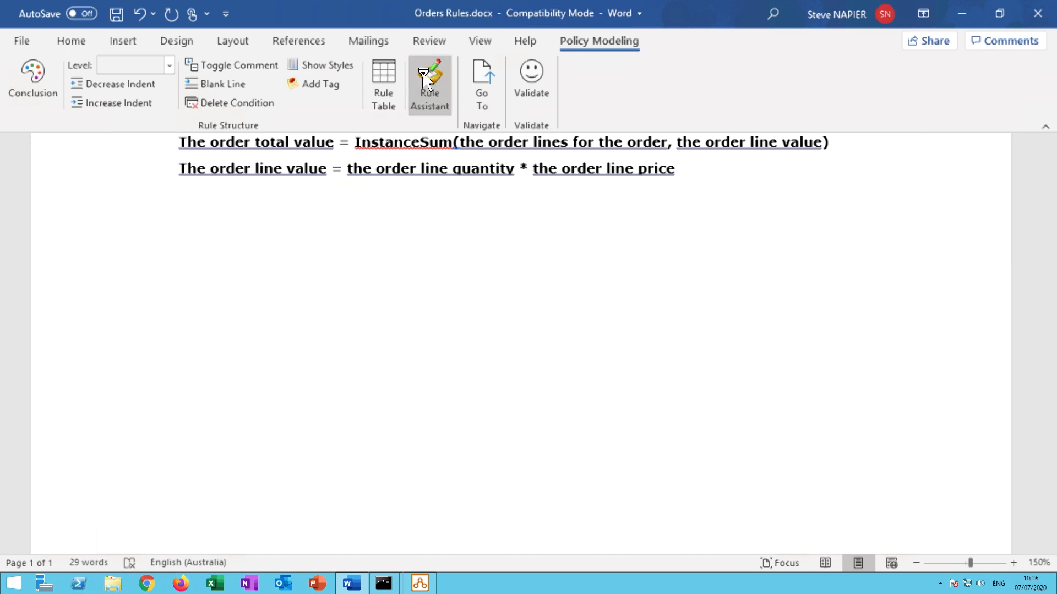
pyautogui.moveTo(423, 83); pyautogui.dragTo(407, 340)
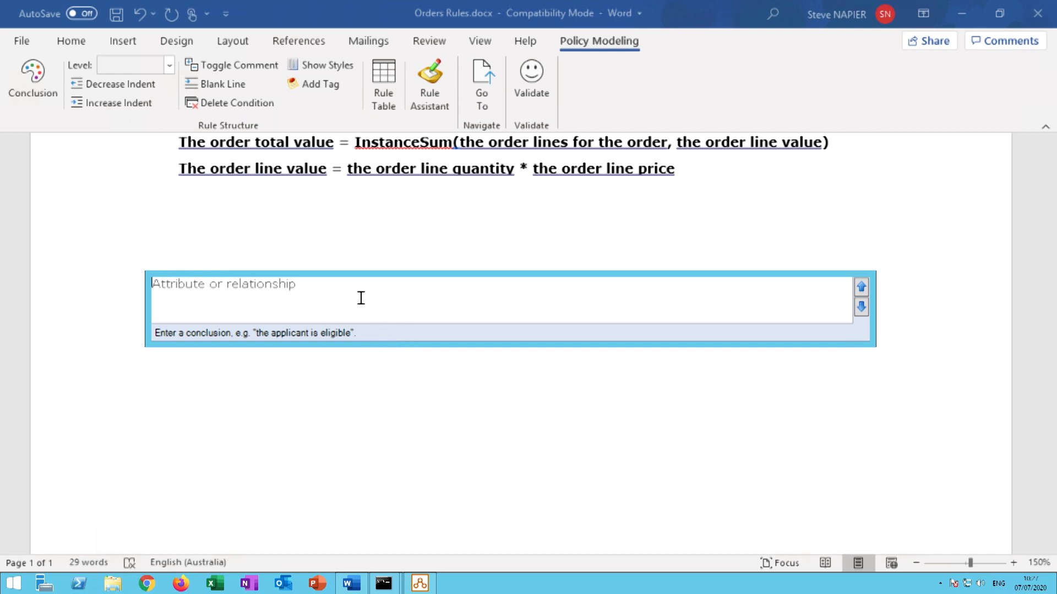
pyautogui.write('InferInstance')
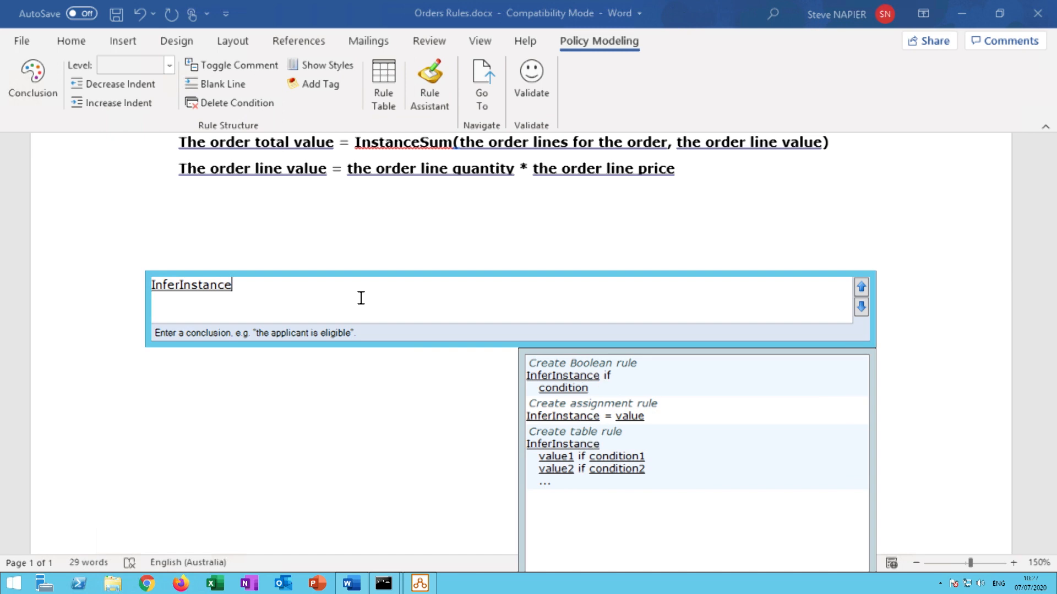
pyautogui.write('(')
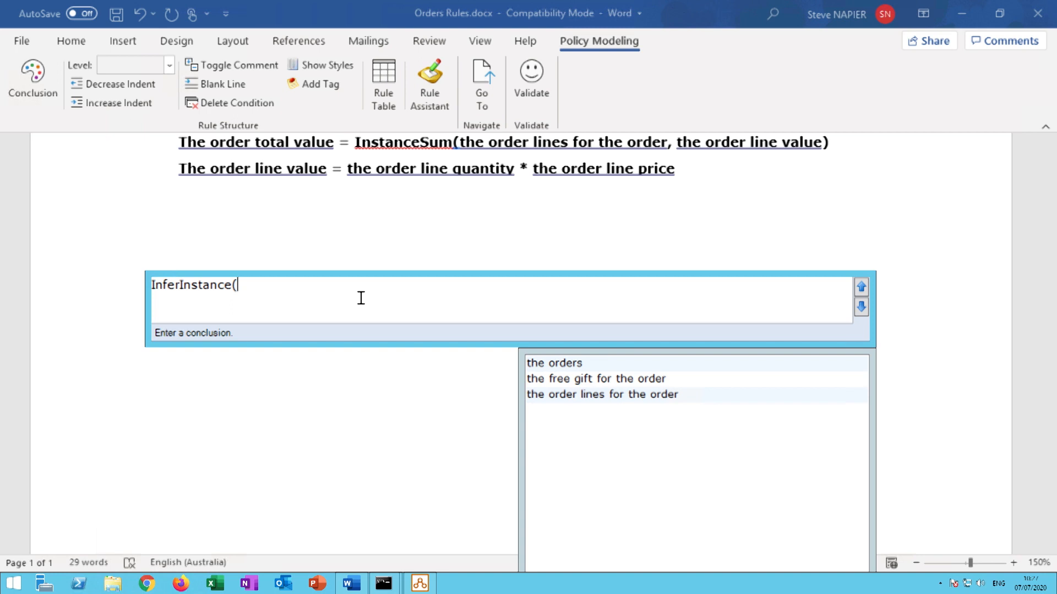
pyautogui.doubleClick(583, 380)
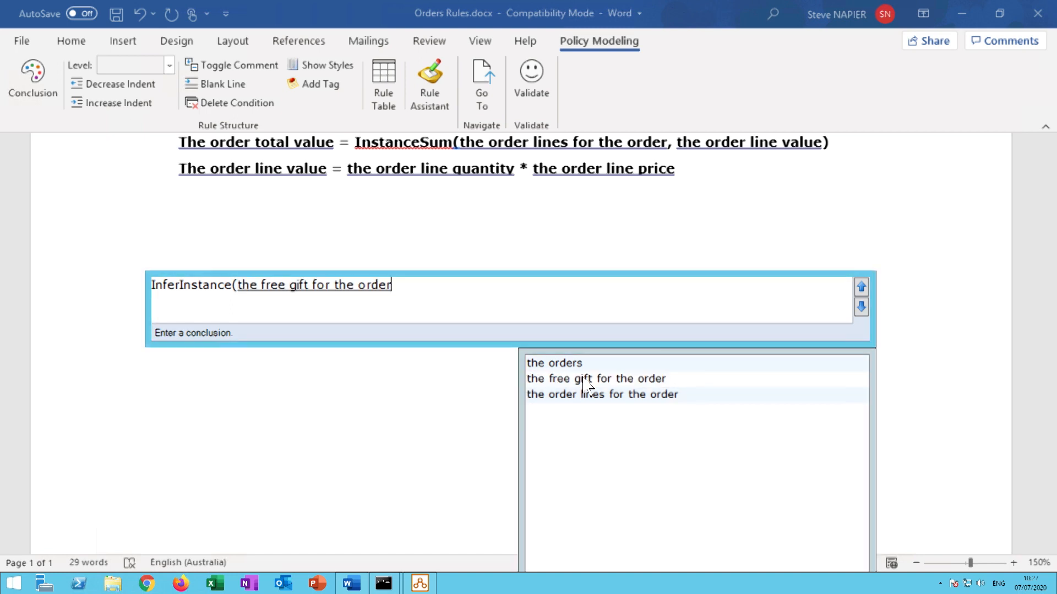
pyautogui.write(',')
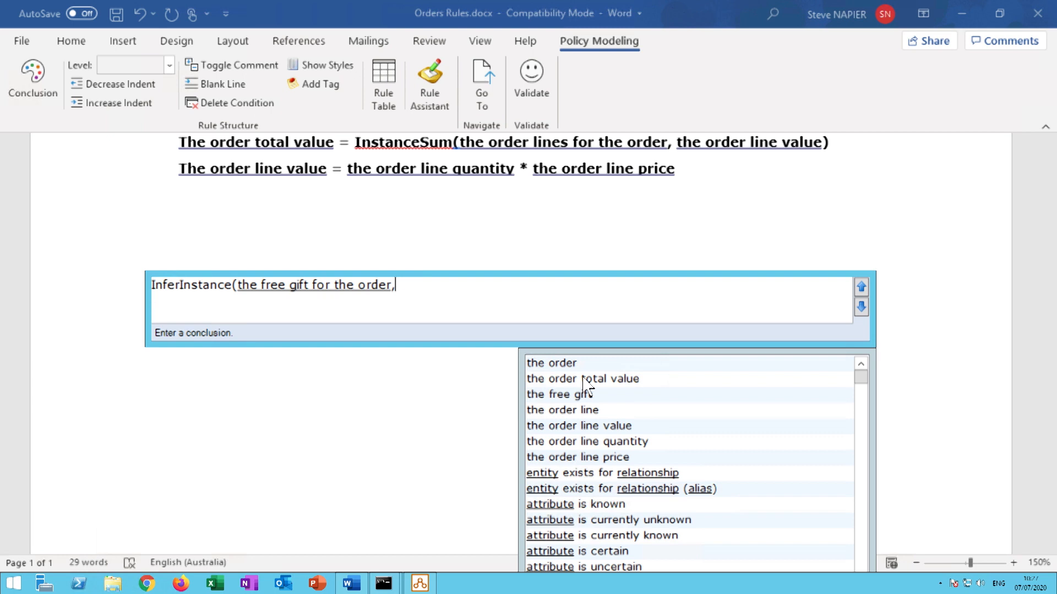
pyautogui.write('"Free Tee-Shi')
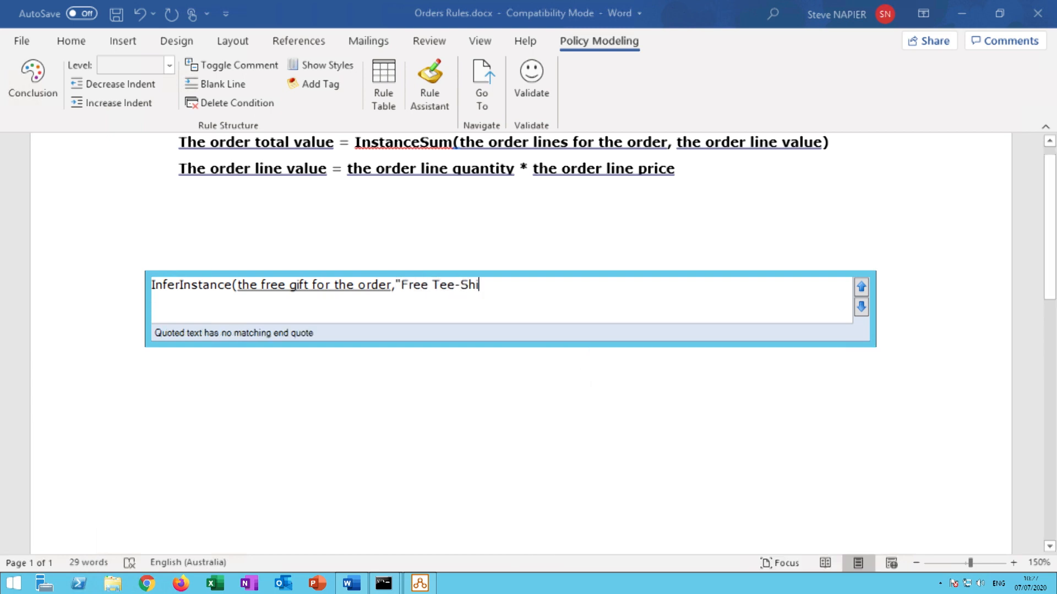
pyautogui.write('rt"')
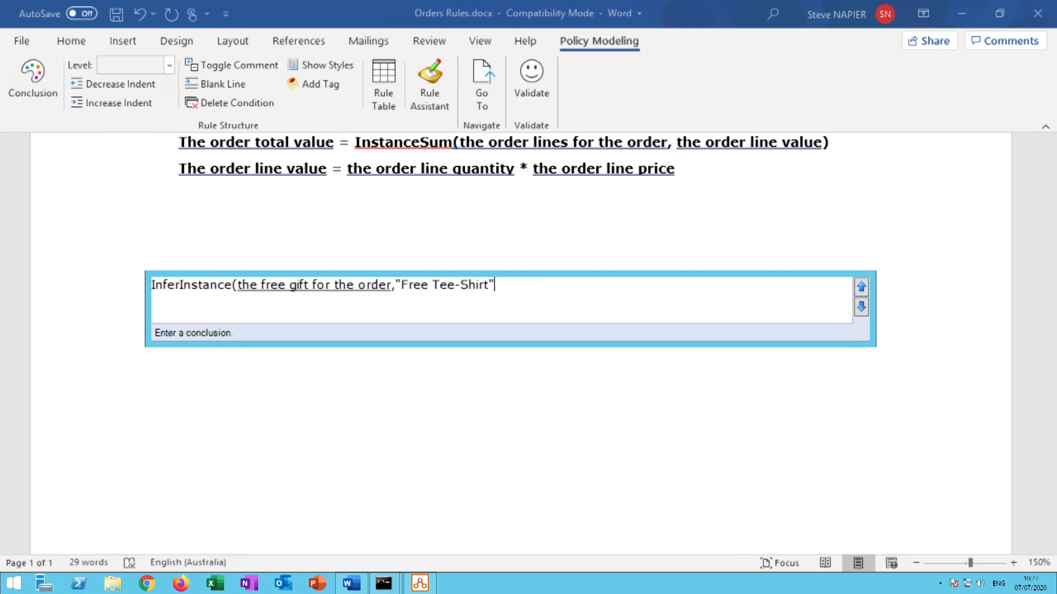
pyautogui.write(') if')
pyautogui.press('Return')
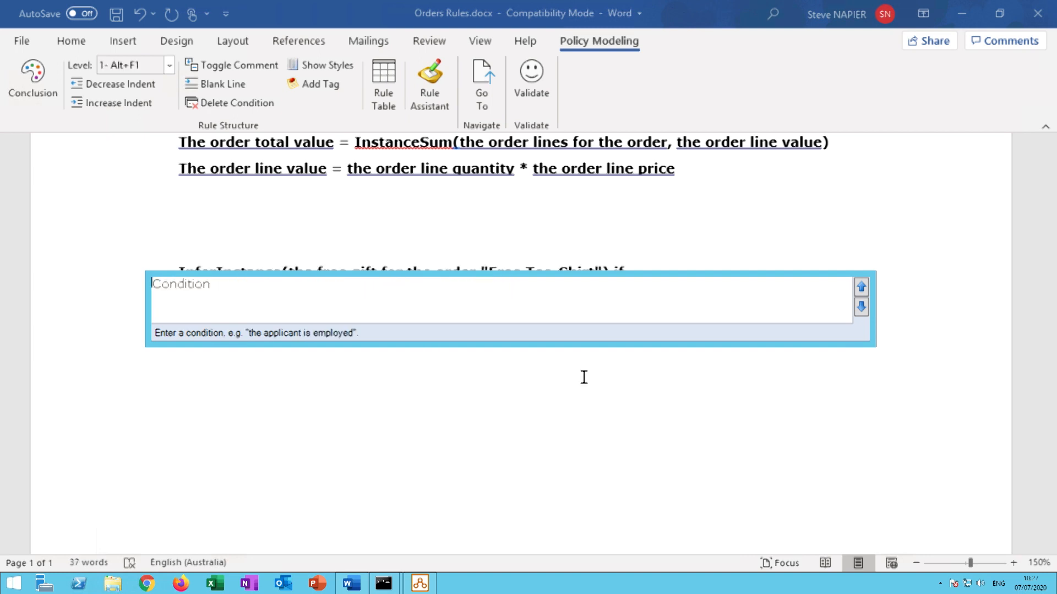
# - Add the condition "the order total value > 99" to the free gift rule and validate the document
pyautogui.write('the o')
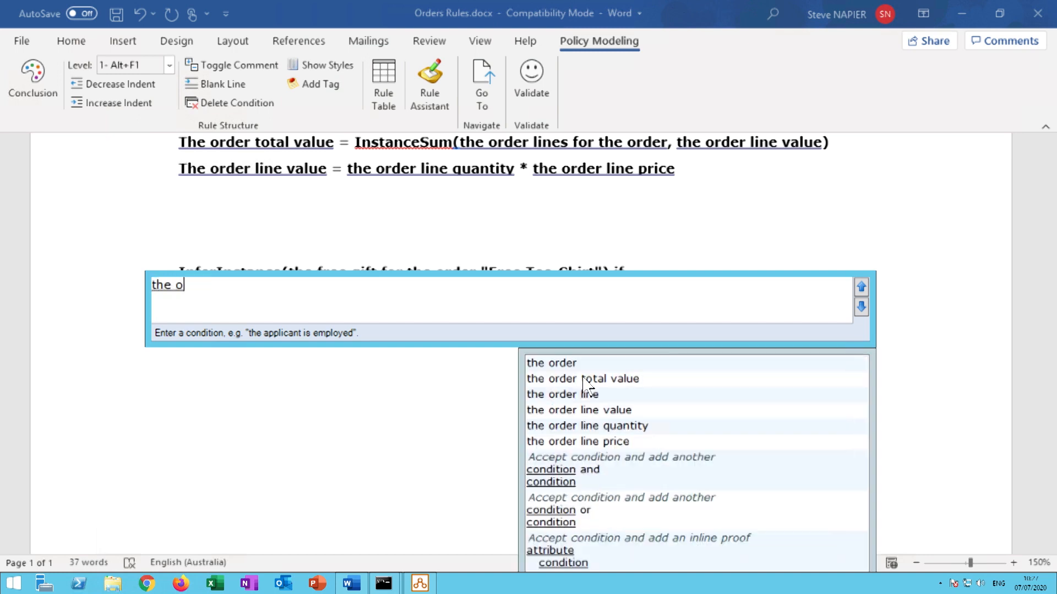
pyautogui.write('rder total val')
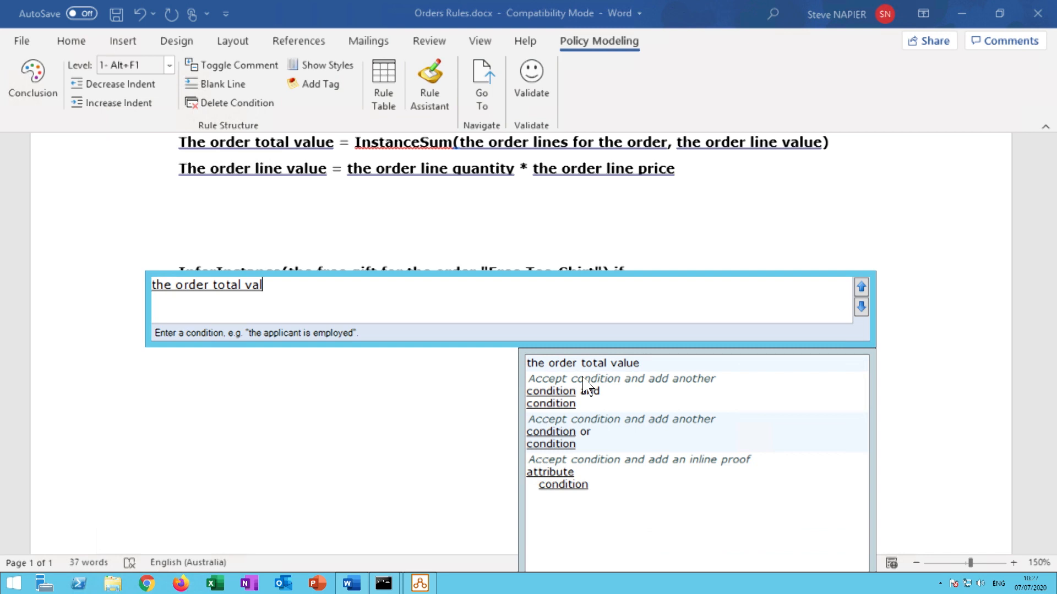
pyautogui.click(647, 366)
pyautogui.write('> ')
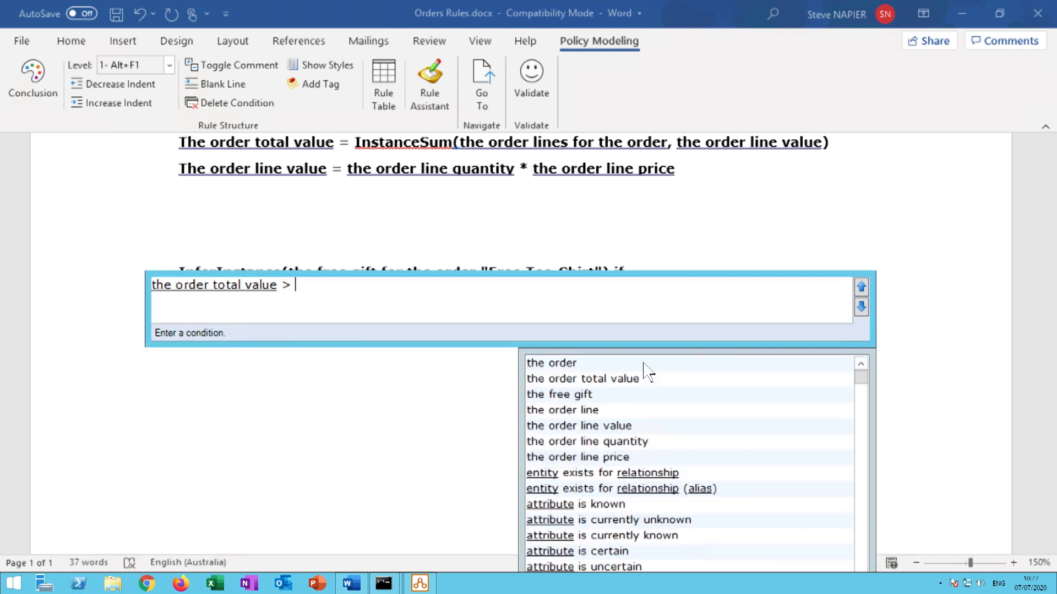
pyautogui.write('99')
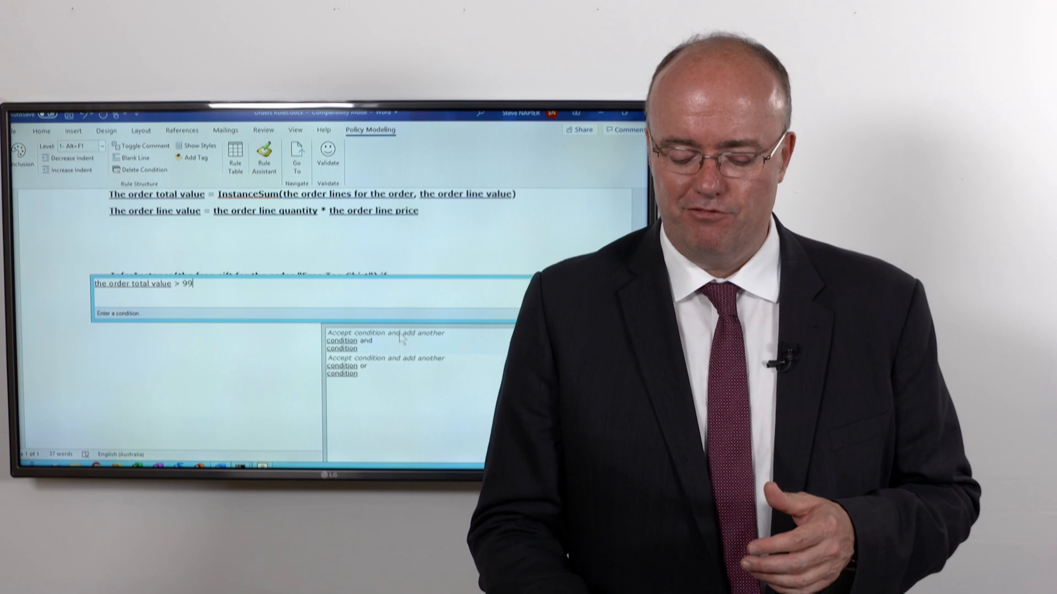
pyautogui.press('Return')
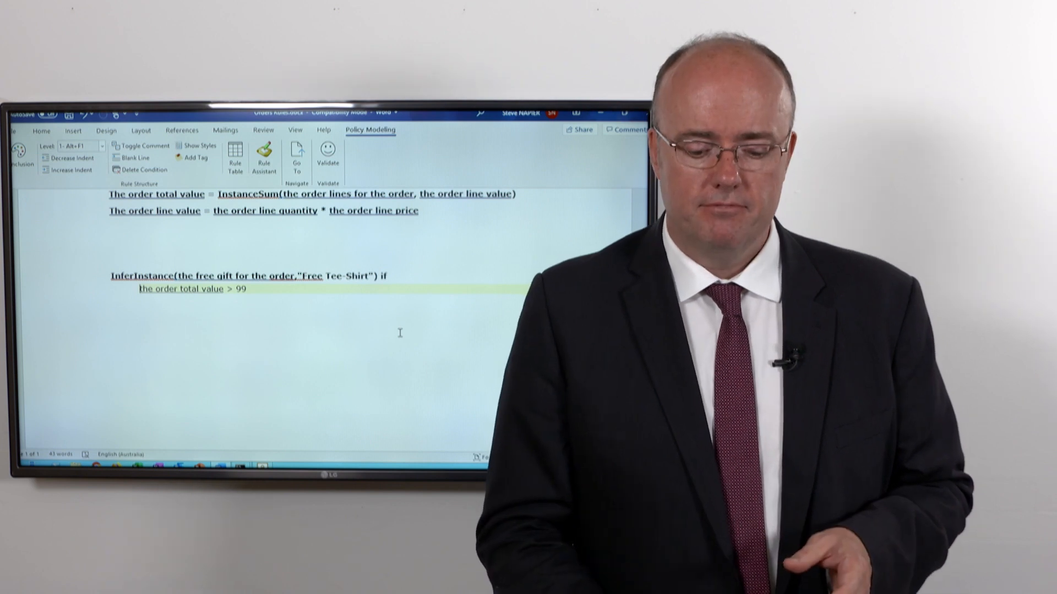
pyautogui.click(328, 157)
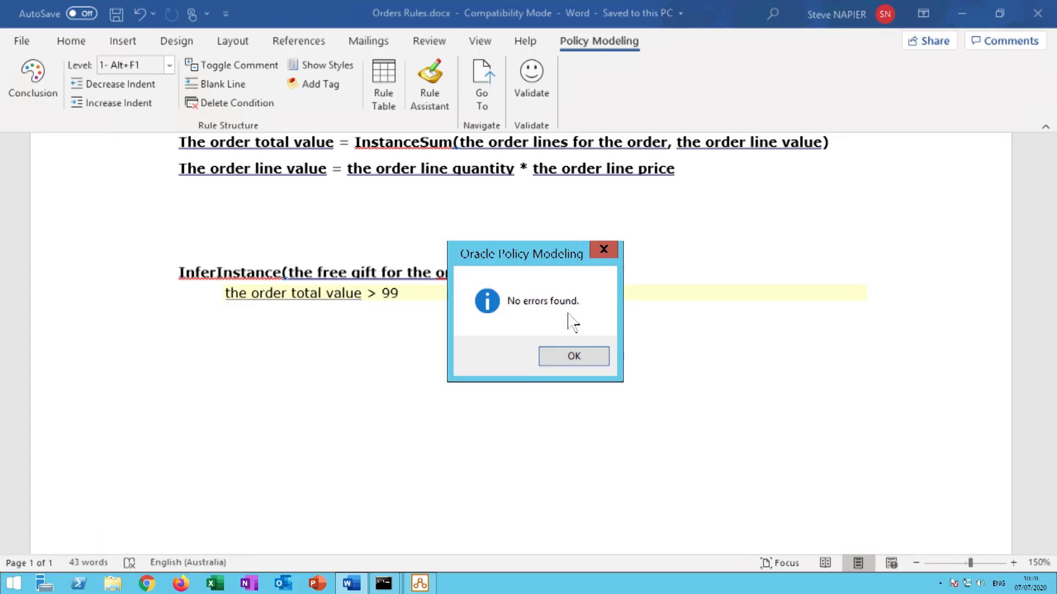
pyautogui.click(573, 358)
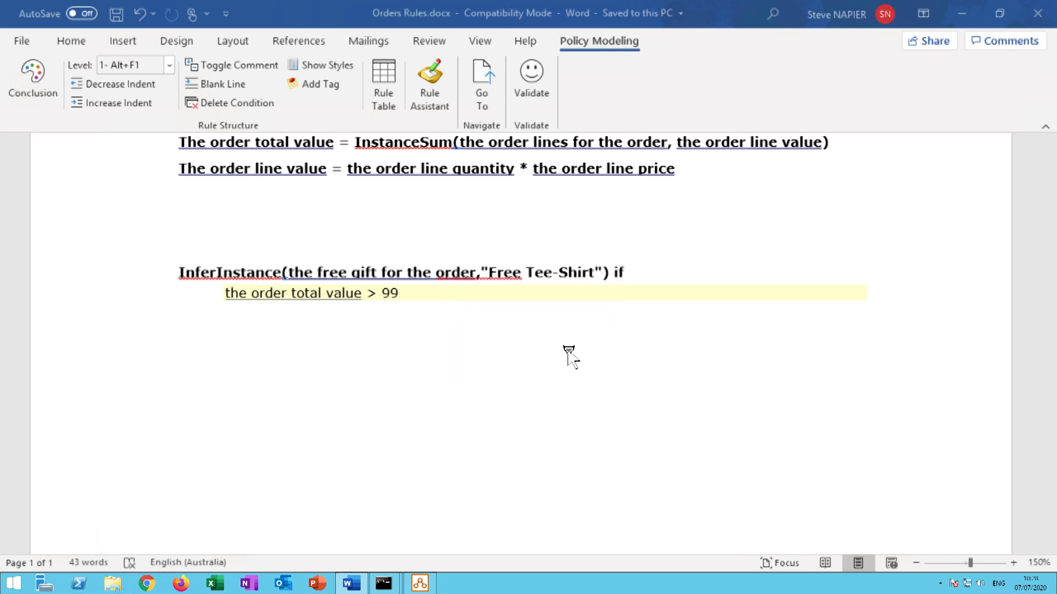
# - Switch to Policy Modeling, start debugging the project, and show the debugger's data view in a maximized window
pyautogui.click(424, 587)
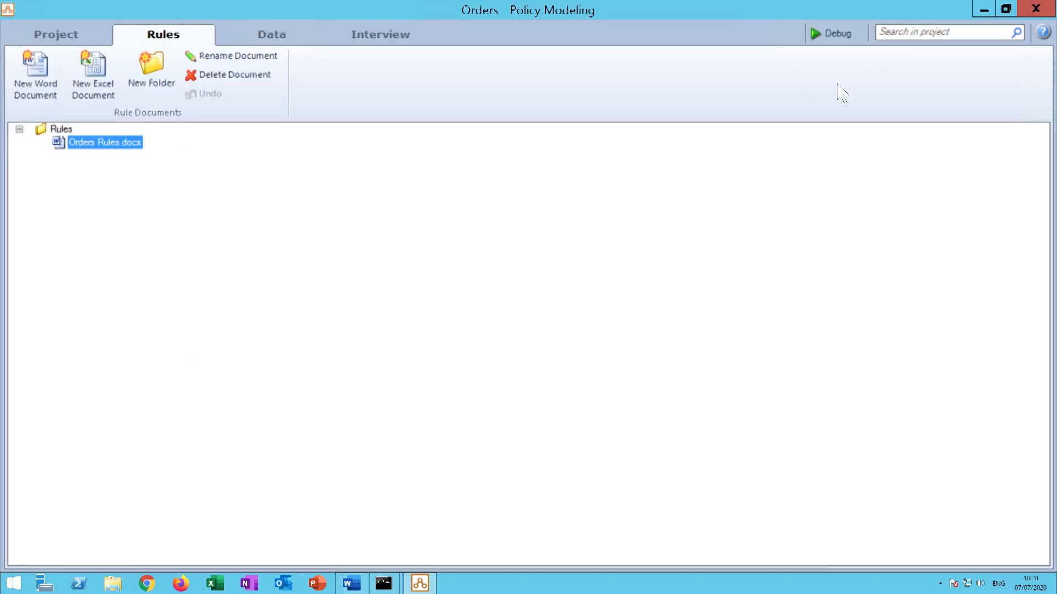
pyautogui.click(846, 37)
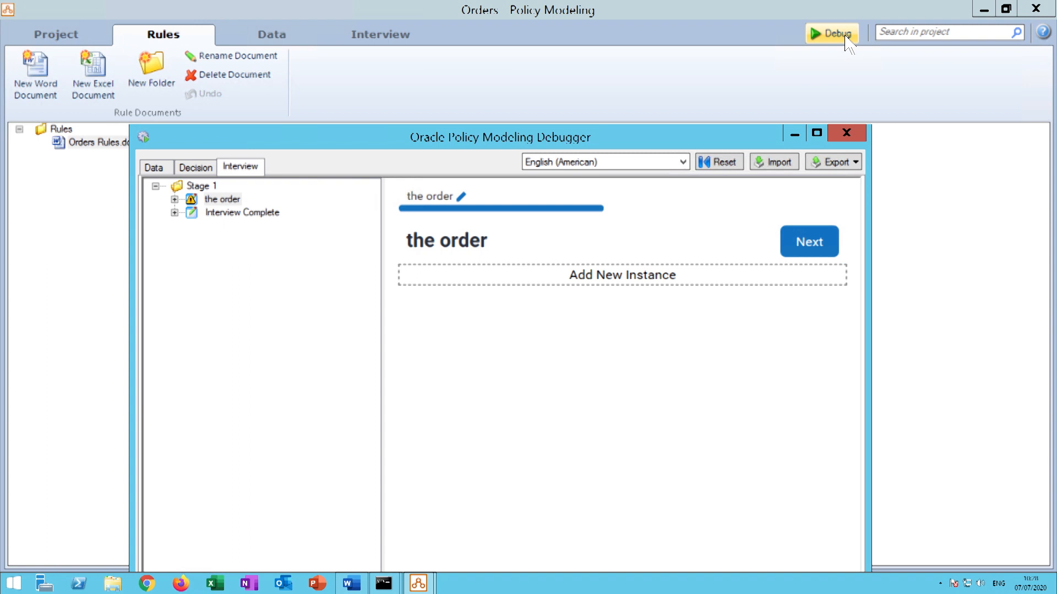
pyautogui.click(153, 168)
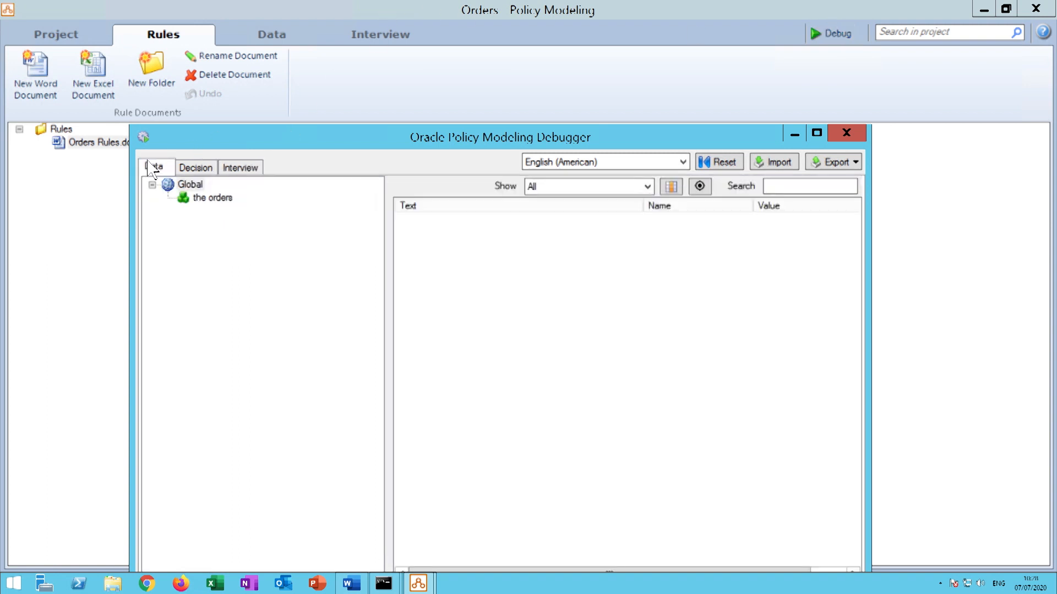
pyautogui.click(302, 118)
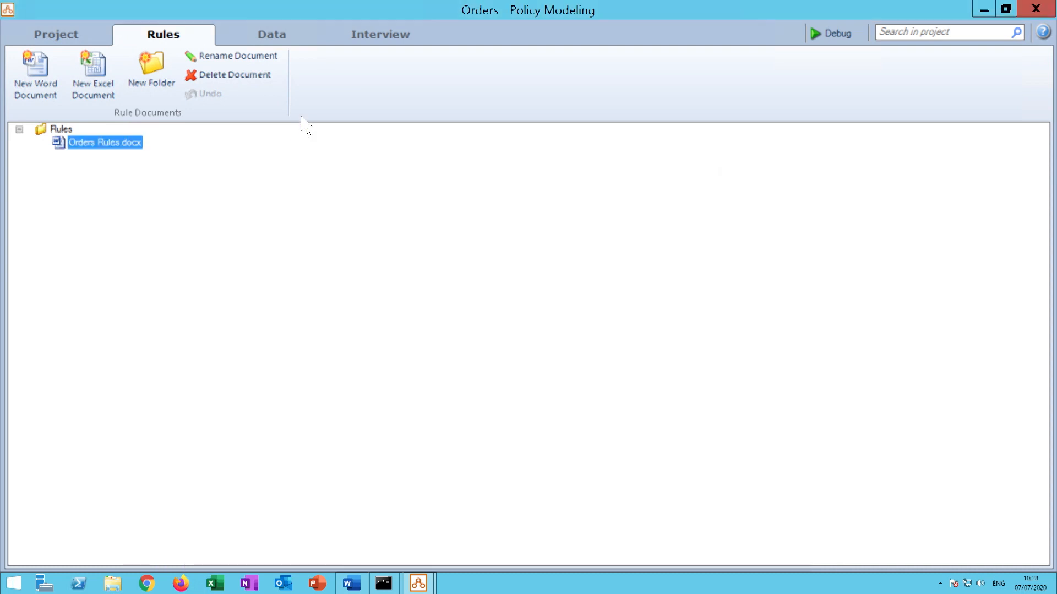
pyautogui.hotkey('alt', 'Tab')
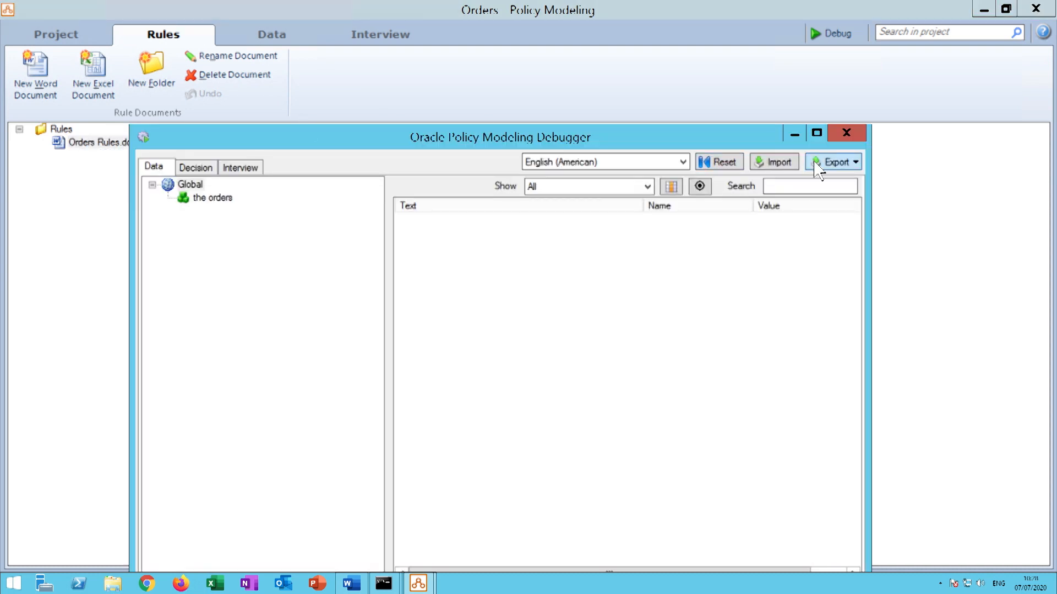
pyautogui.click(816, 134)
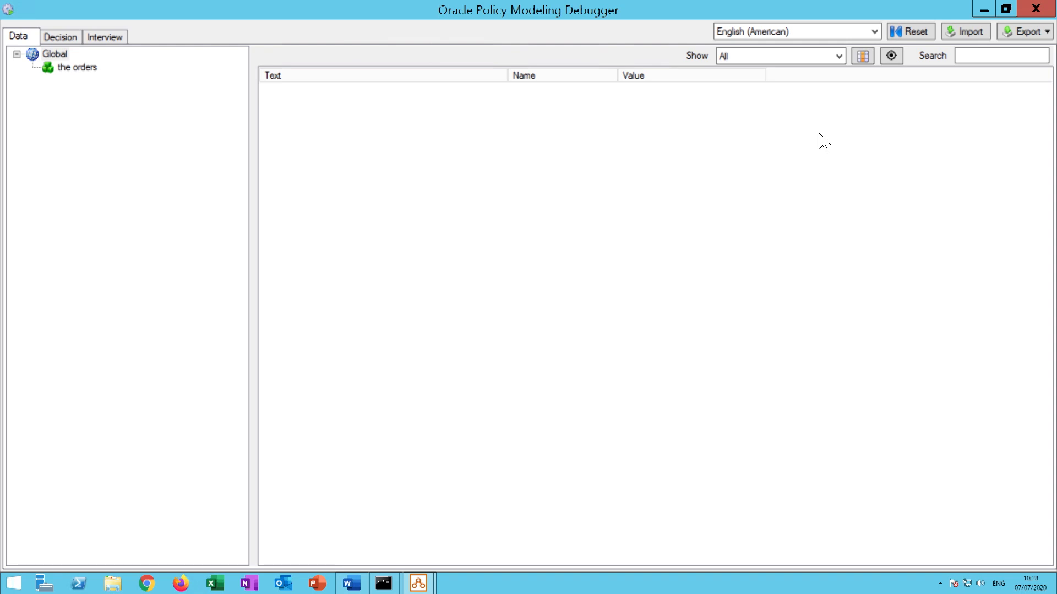
# - Add one instance to the orders in the debugger data and expand it down to the new order's relationships
pyautogui.click(75, 68)
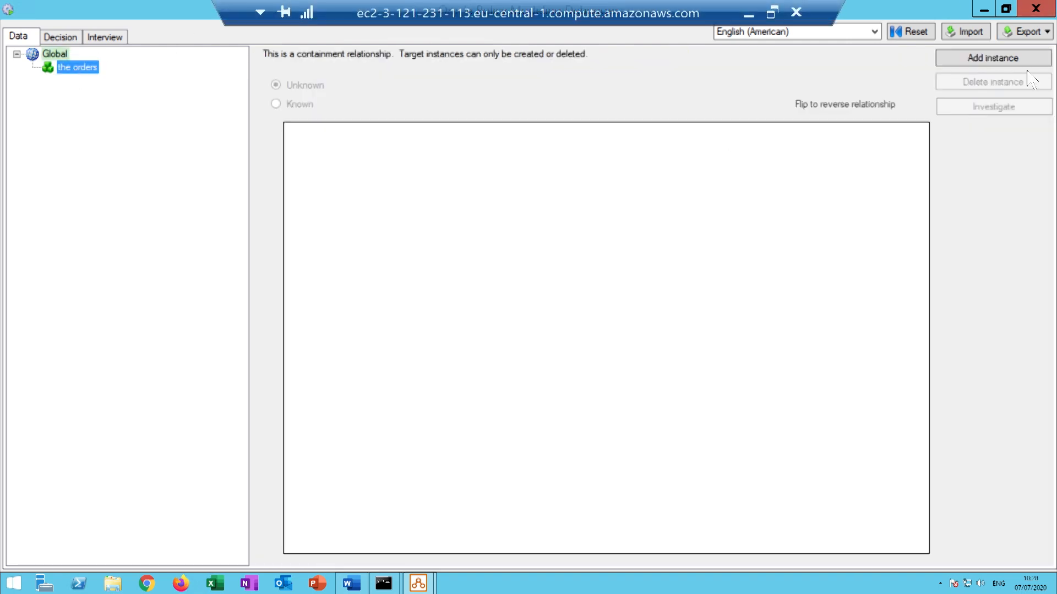
pyautogui.click(1006, 61)
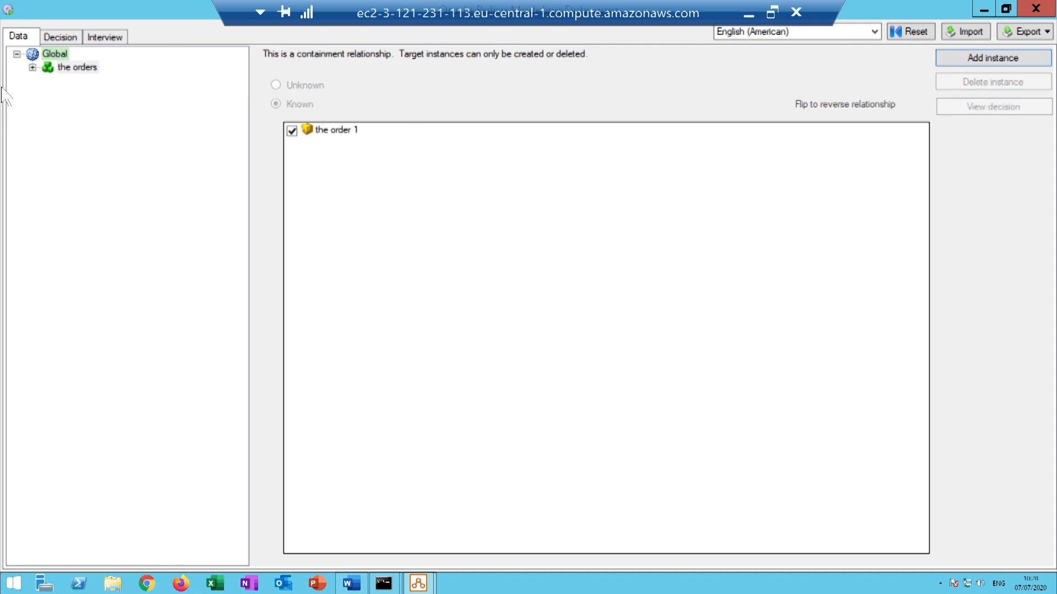
pyautogui.click(32, 67)
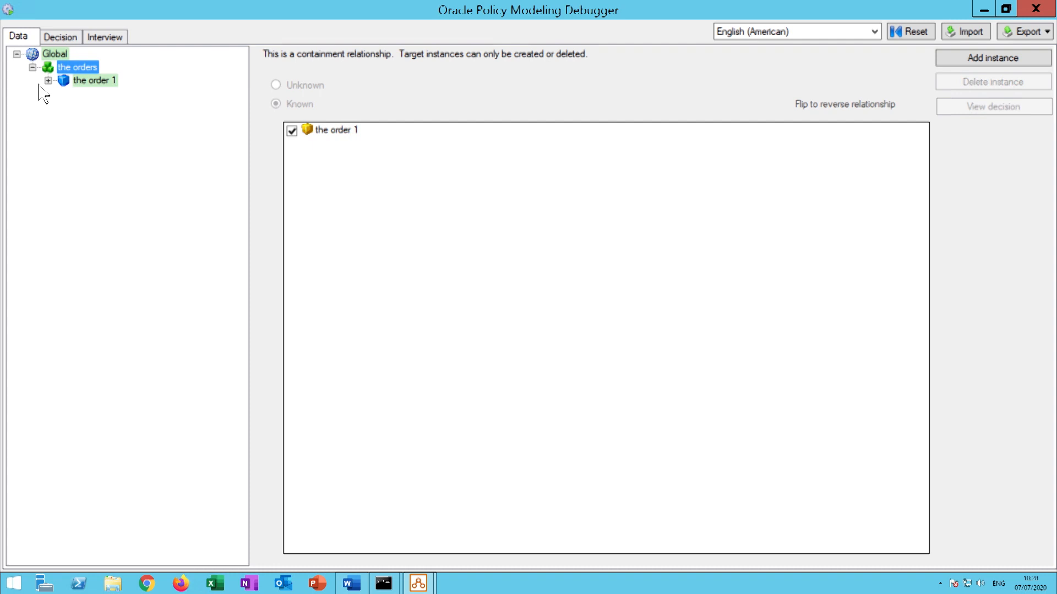
pyautogui.click(48, 80)
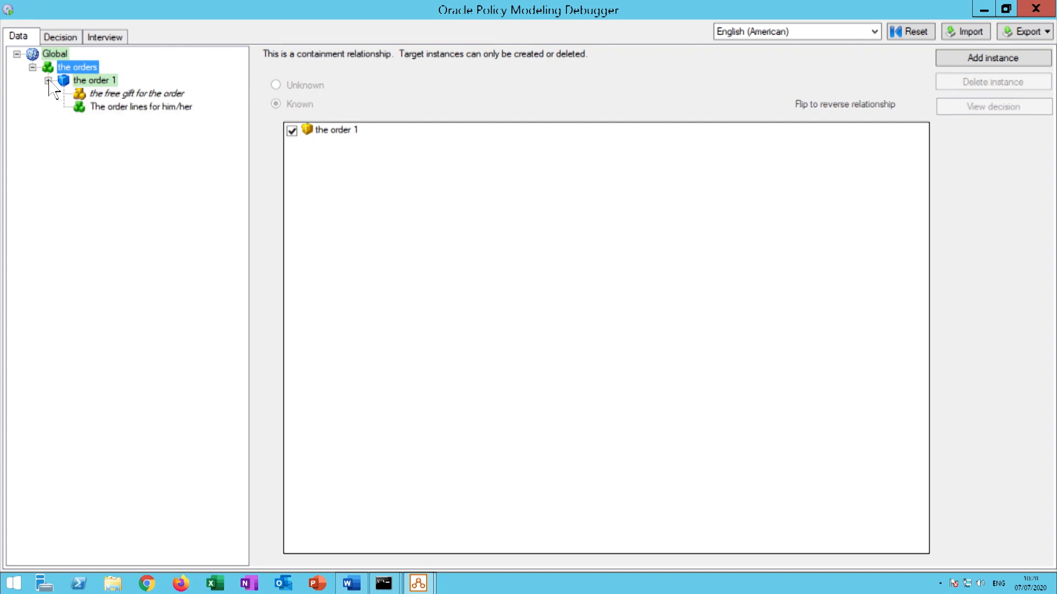
# - Add one order line instance to the order, expand it, and inspect its attributes and the order's free gift relationship
pyautogui.click(140, 107)
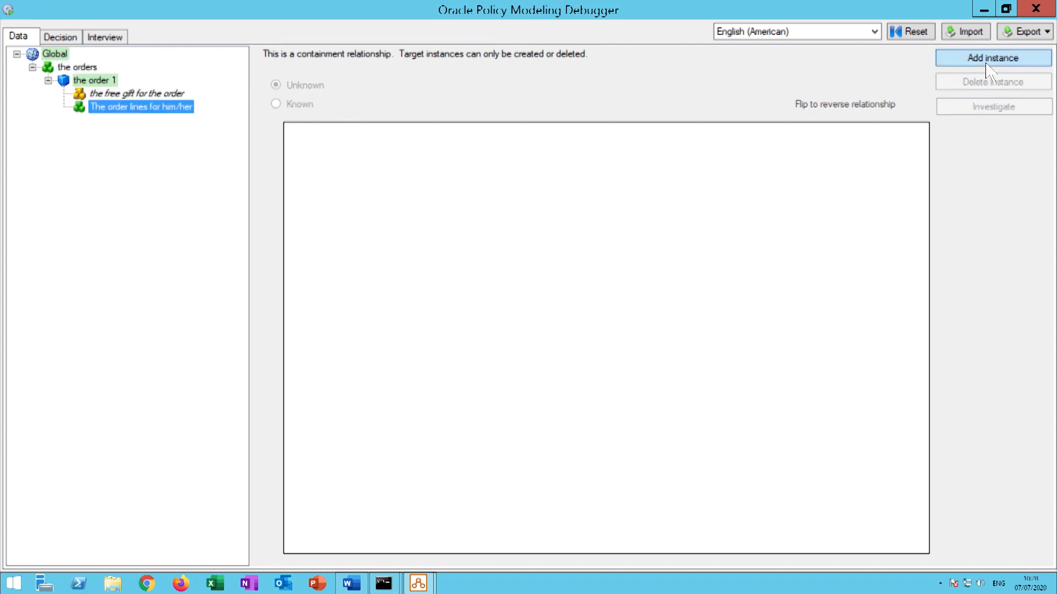
pyautogui.click(1004, 59)
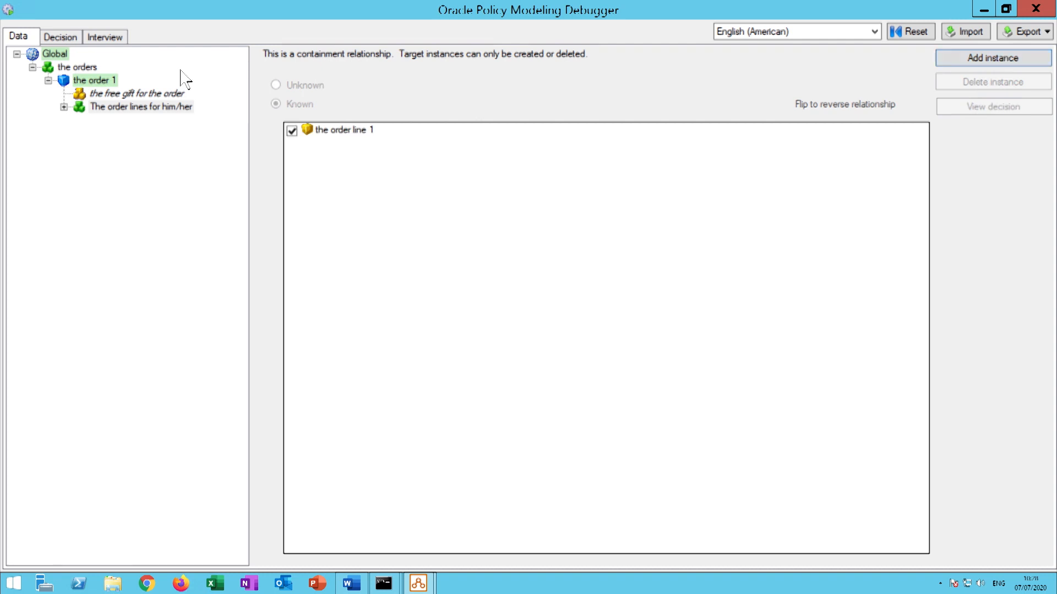
pyautogui.click(63, 107)
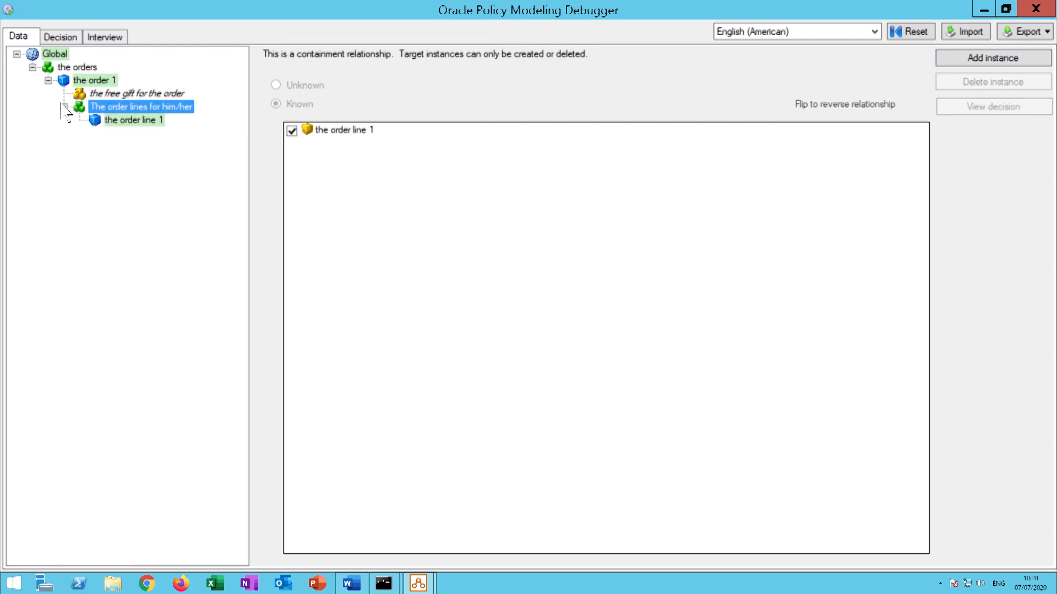
pyautogui.click(121, 120)
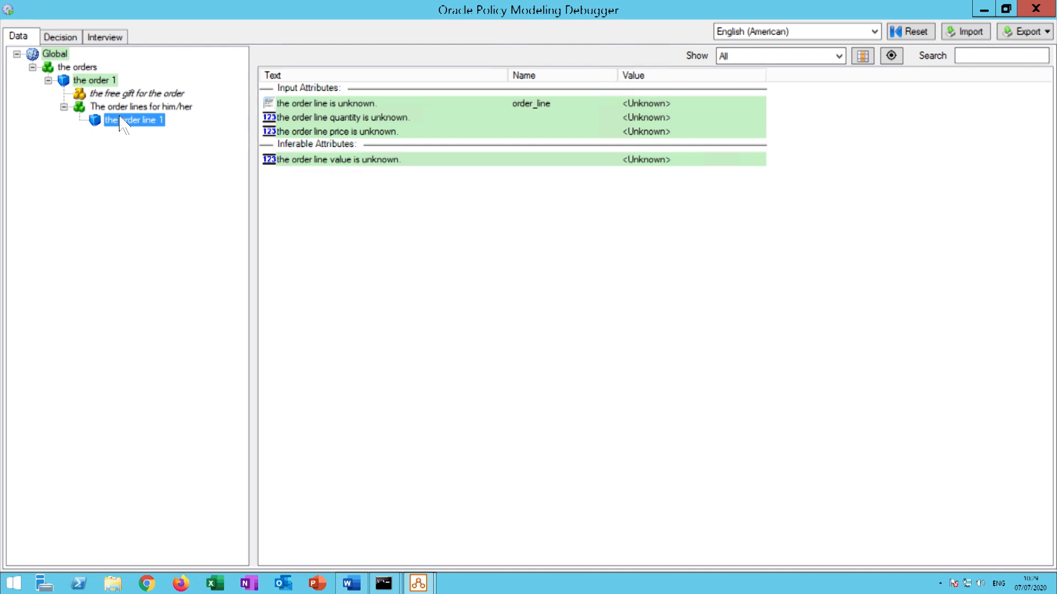
pyautogui.click(170, 93)
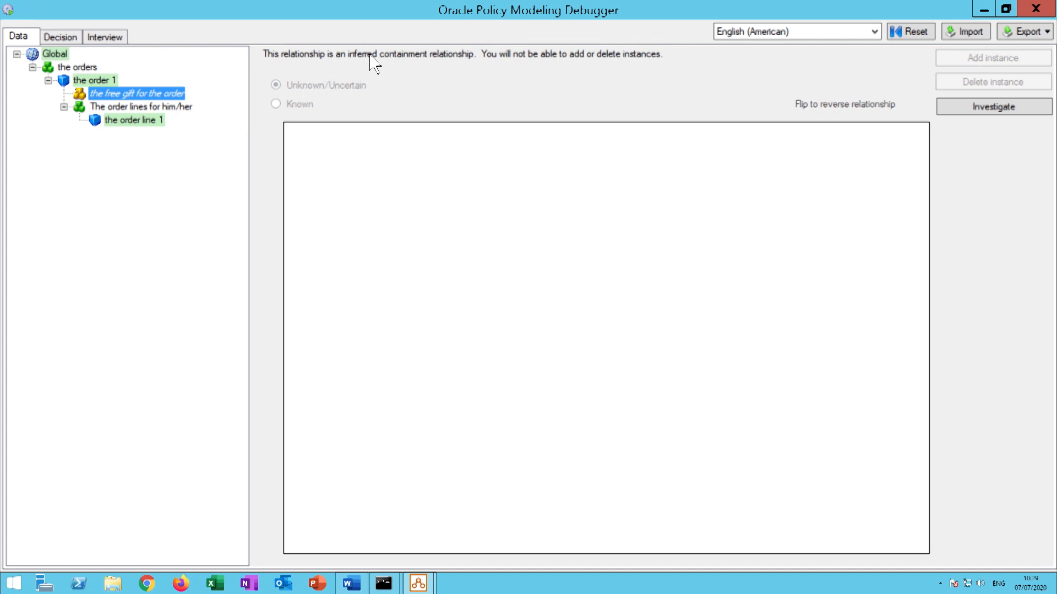
pyautogui.click(127, 109)
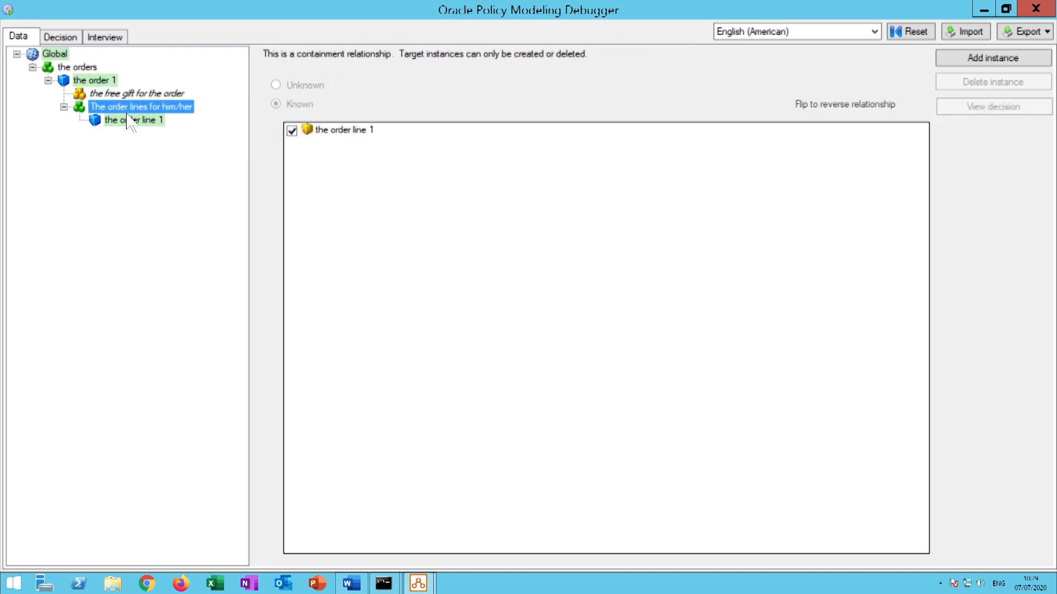
# - Set the new order line's quantity to 2
pyautogui.click(129, 120)
pyautogui.click(351, 119)
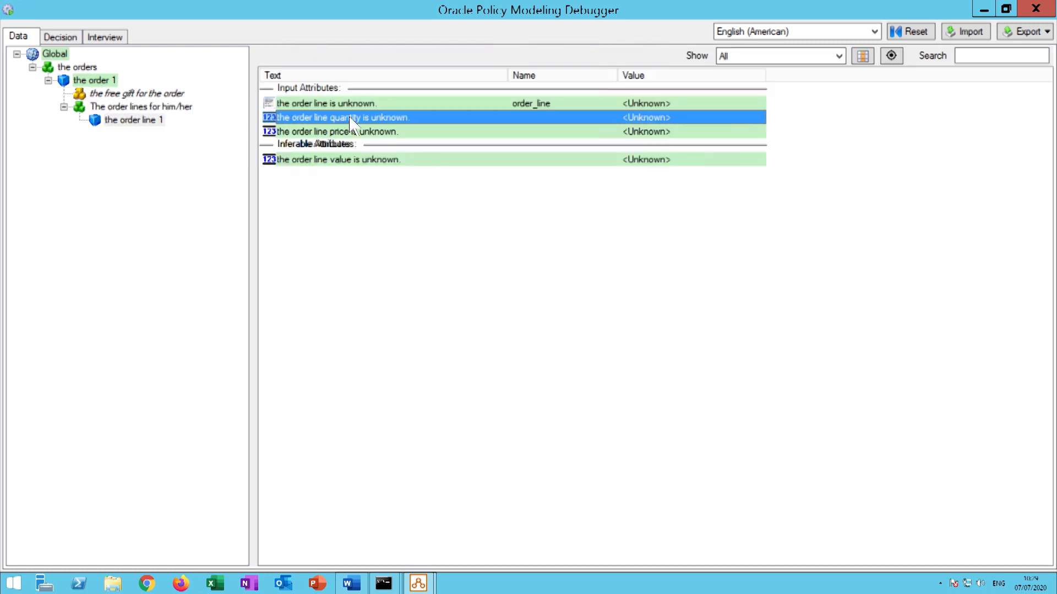
pyautogui.doubleClick(351, 122)
pyautogui.write('2')
pyautogui.press('Return')
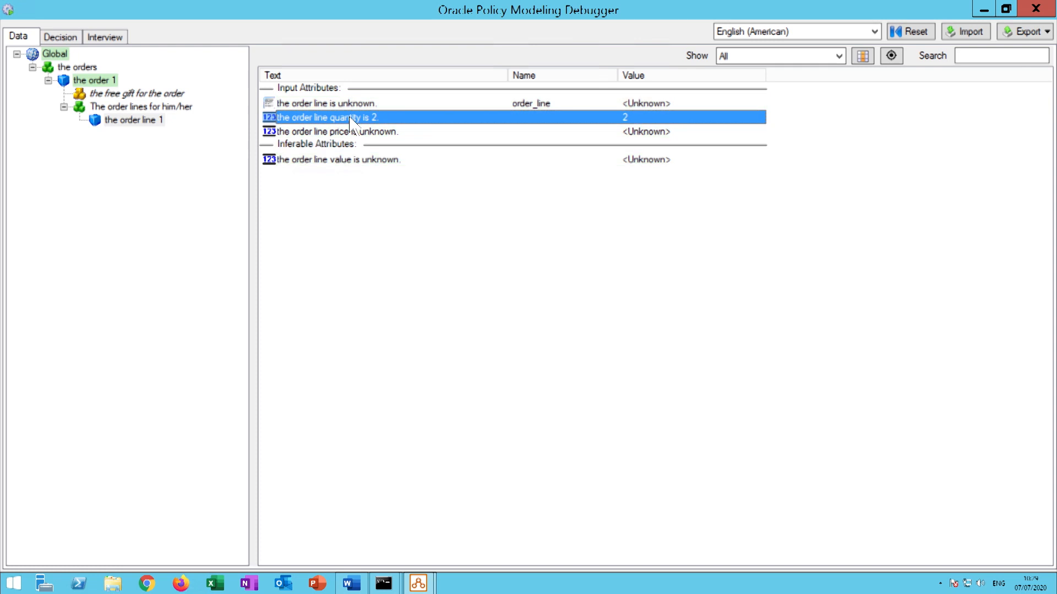
# - Set the order line's identifying attribute to Sneakers
pyautogui.press('Up')
pyautogui.press('Return')
pyautogui.write('Sne')
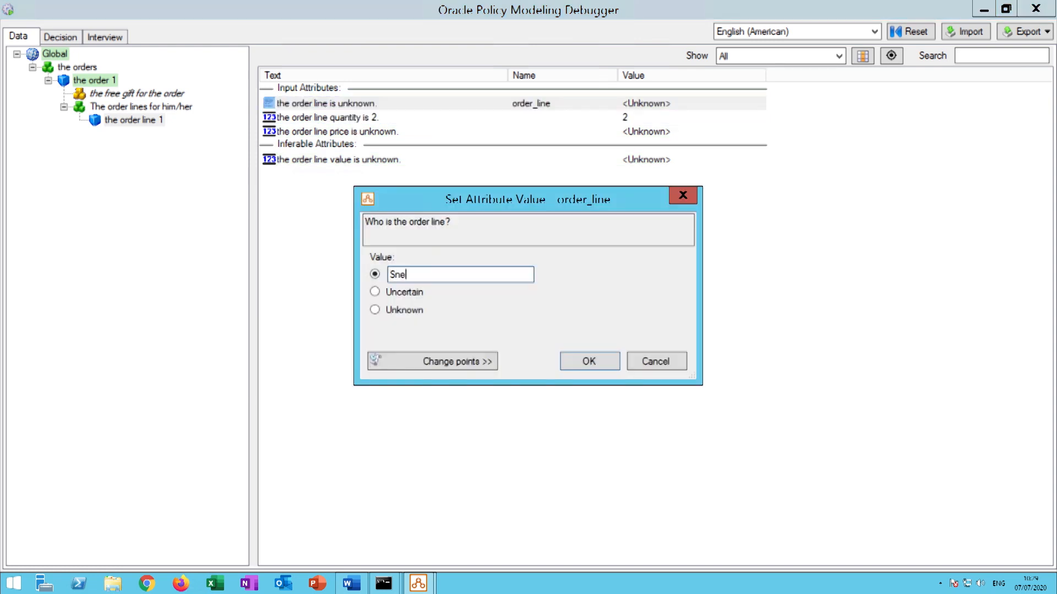
pyautogui.write('akers')
pyautogui.press('Return')
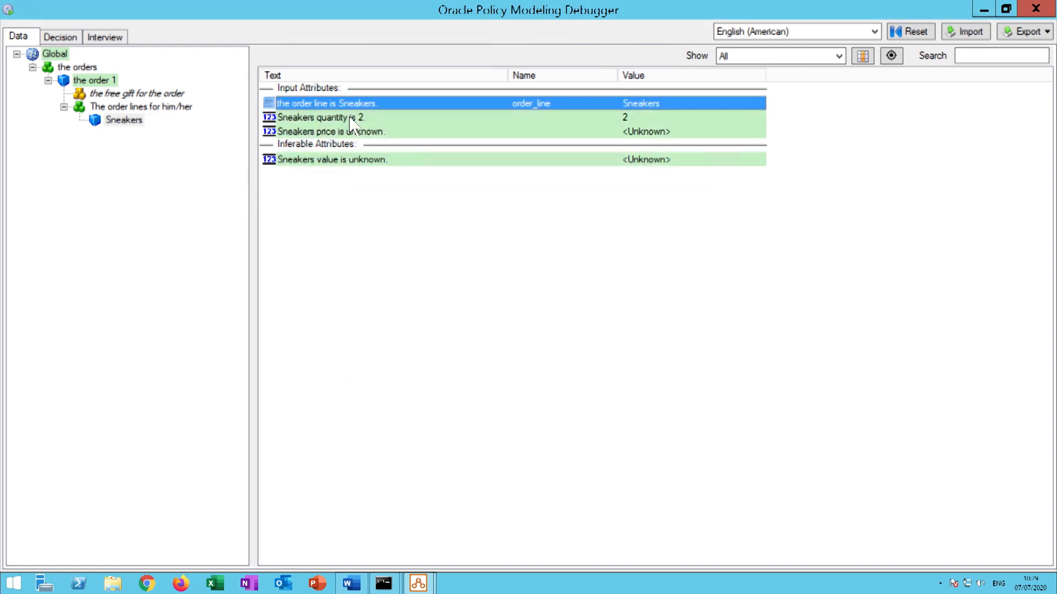
# - Set the Sneakers price to 50 and view the instance inferred under the order's free gift relationship
pyautogui.press('Down')
pyautogui.press('Down')
pyautogui.press('Return')
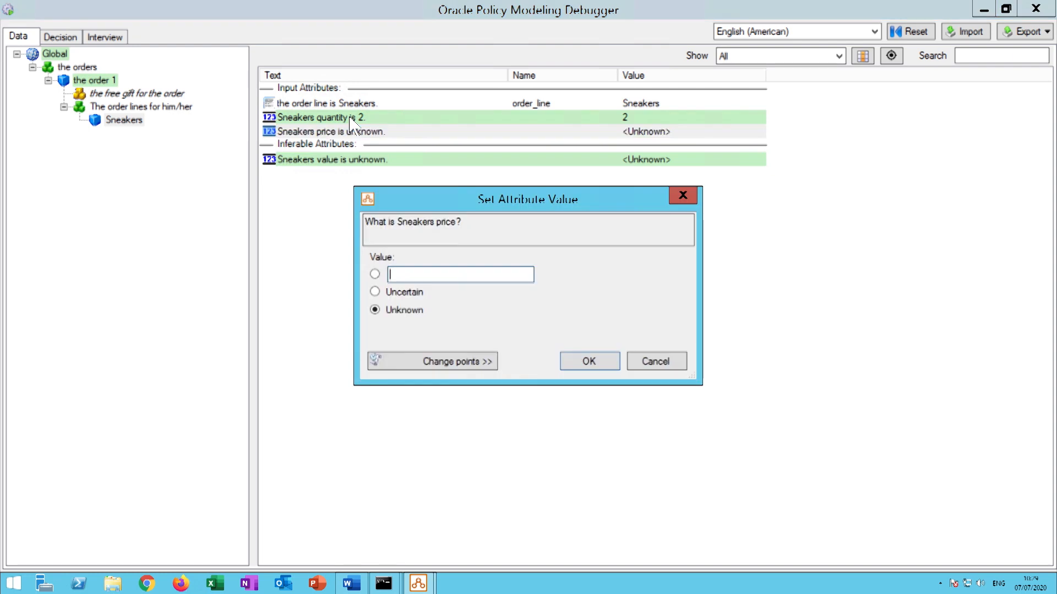
pyautogui.write('50')
pyautogui.click(589, 362)
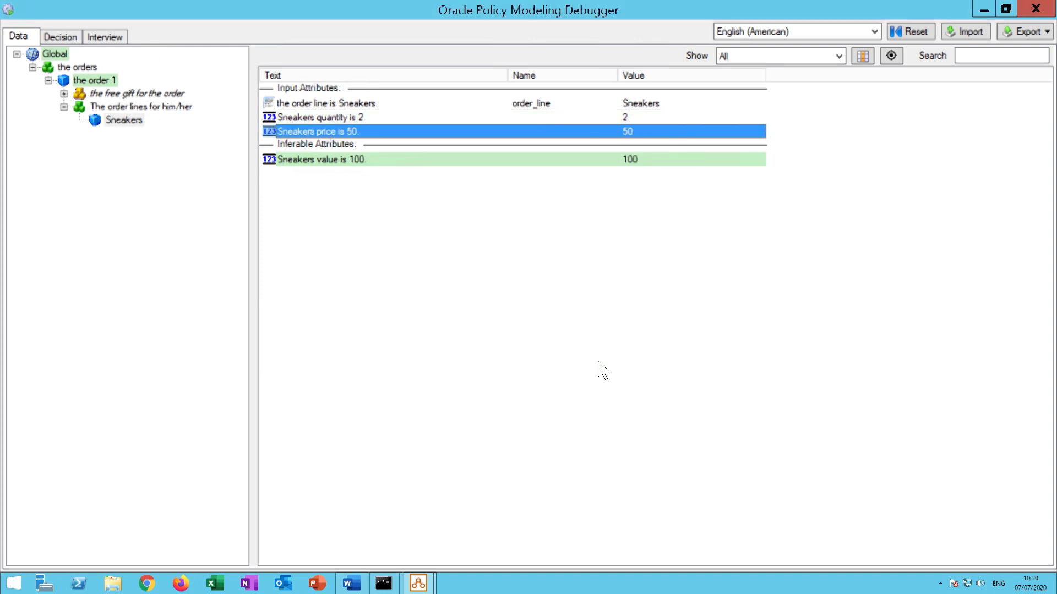
pyautogui.click(63, 94)
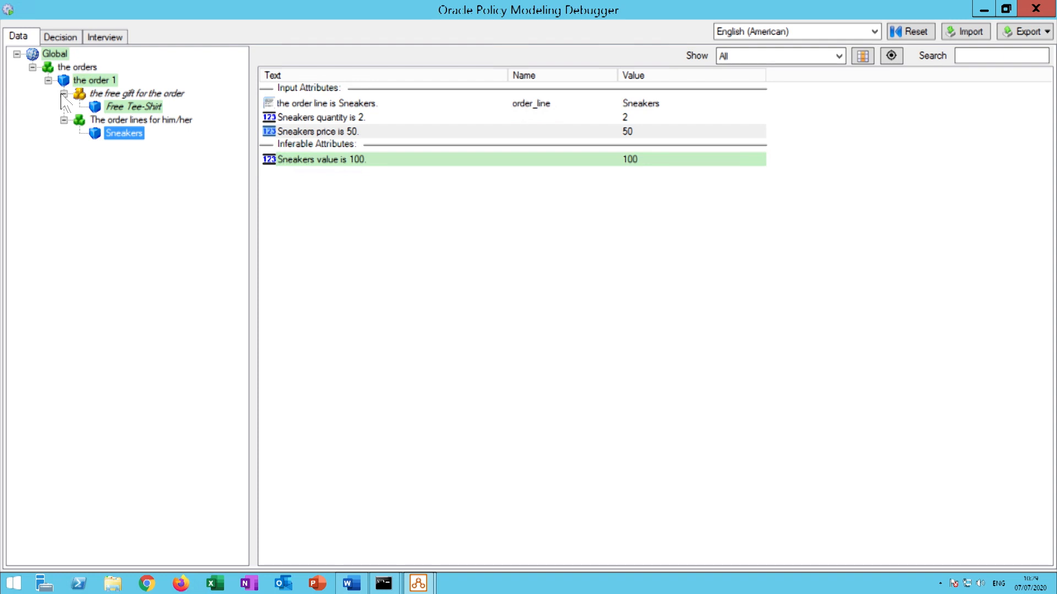
pyautogui.click(132, 107)
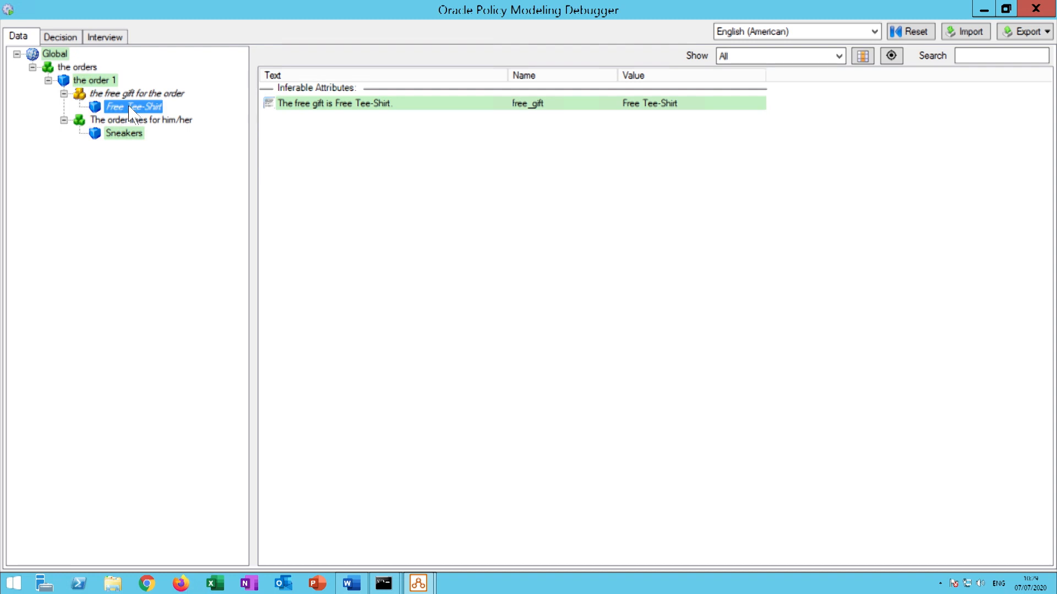
# - Set the Sneakers order line's price to 48 to test the rule below the free gift threshold
pyautogui.click(124, 133)
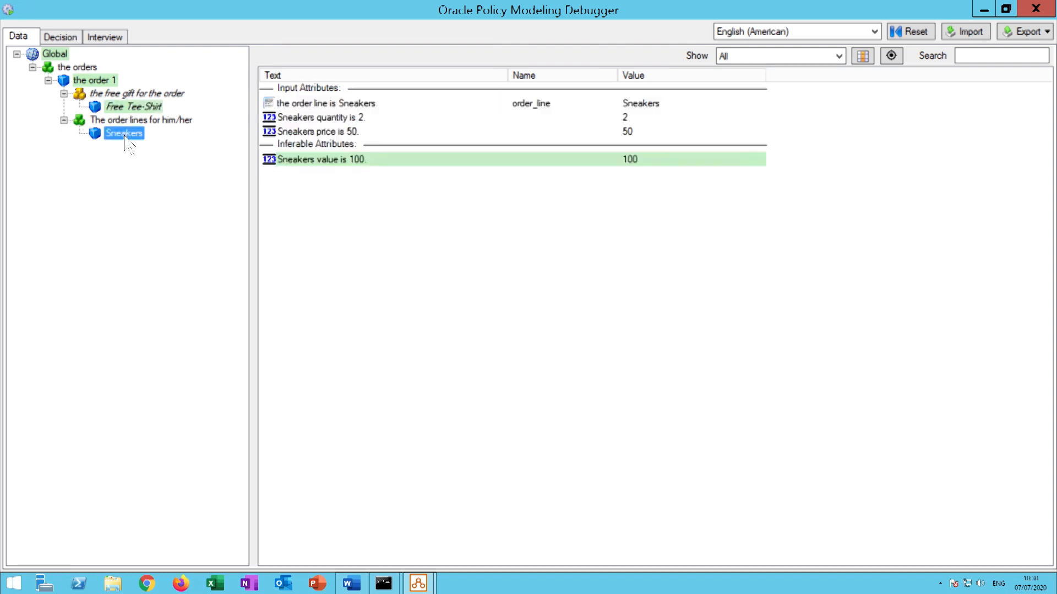
pyautogui.doubleClick(557, 135)
pyautogui.write('48')
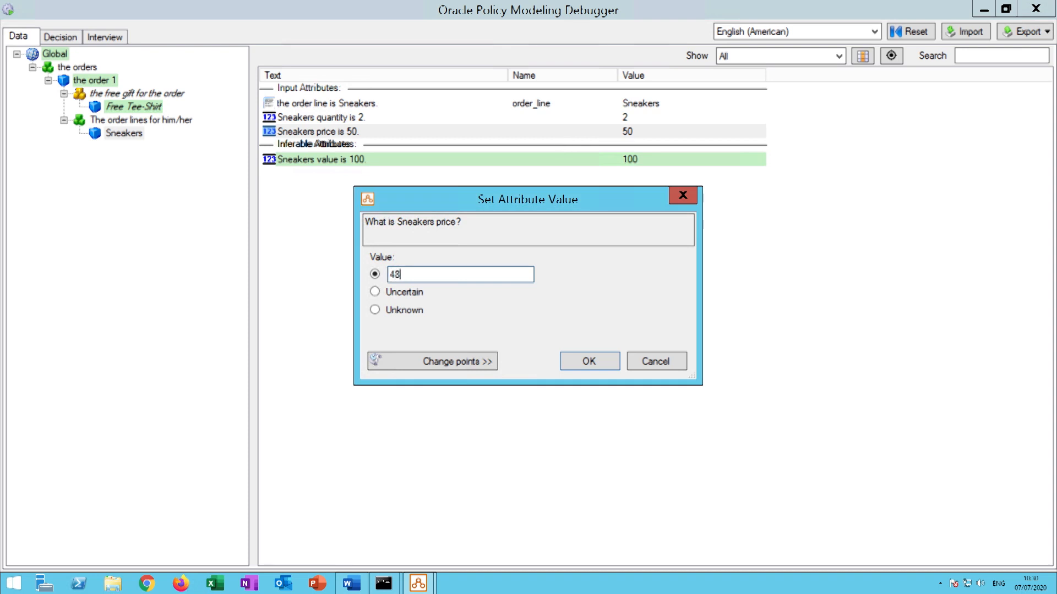
pyautogui.press('Return')
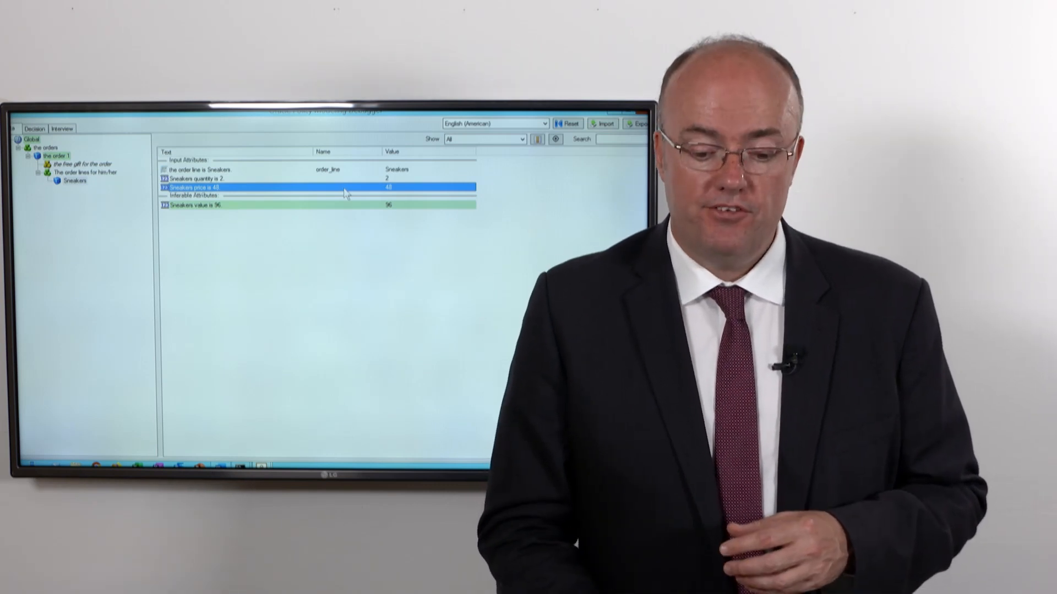
pyautogui.hotkey('alt', 'Tab')
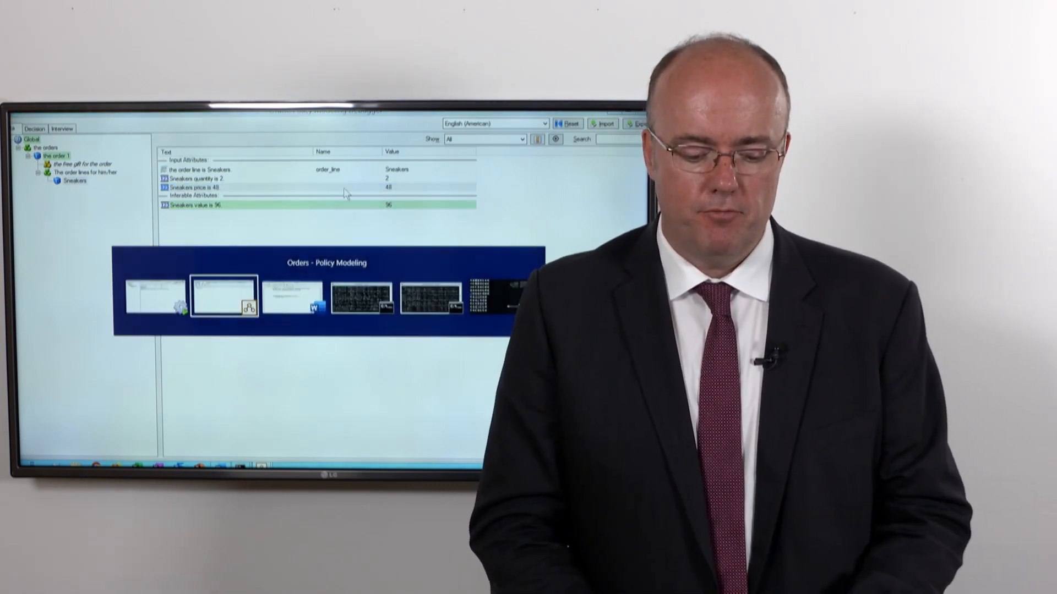
pyautogui.hotkey('alt', 'Tab')
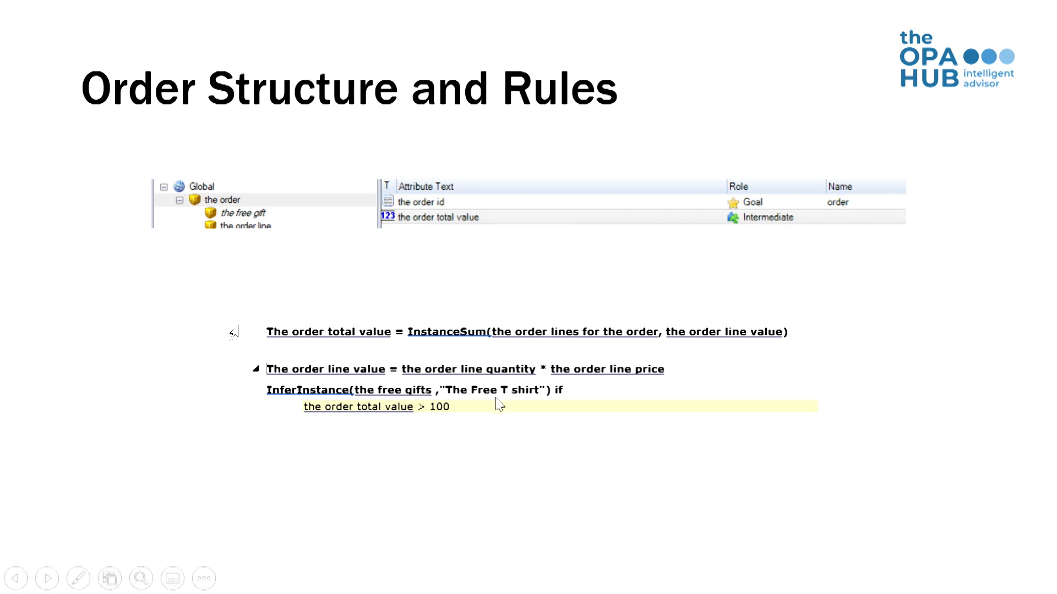
pyautogui.hotkey('ctrl', 'p')
pyautogui.moveTo(543, 356)
pyautogui.mouseDown()
pyautogui.moveTo(410, 387)
pyautogui.moveTo(557, 381)
pyautogui.moveTo(524, 365)
pyautogui.mouseUp()
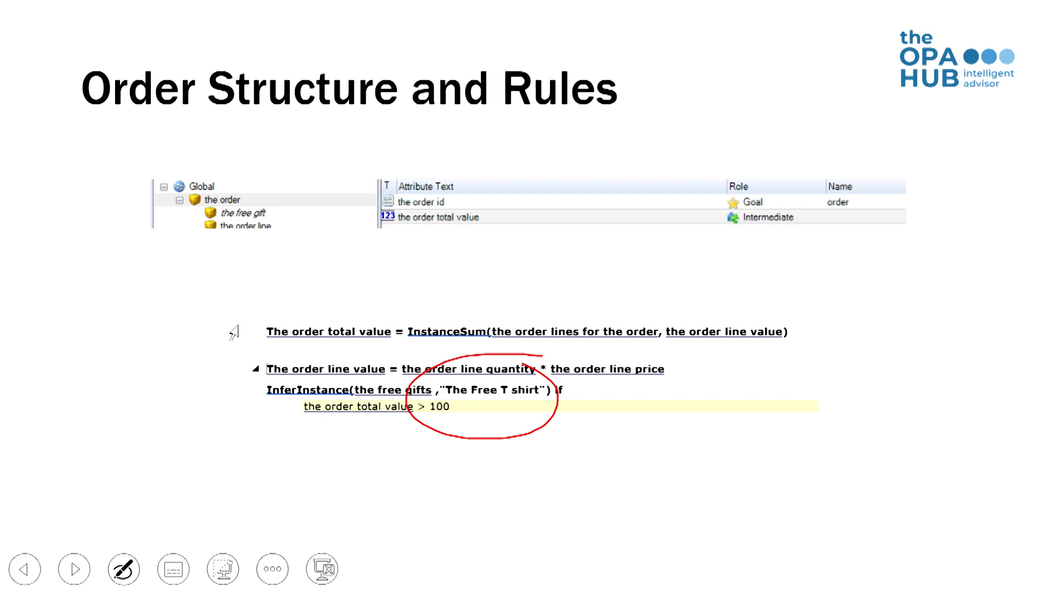
pyautogui.hotkey('alt', 'Tab')
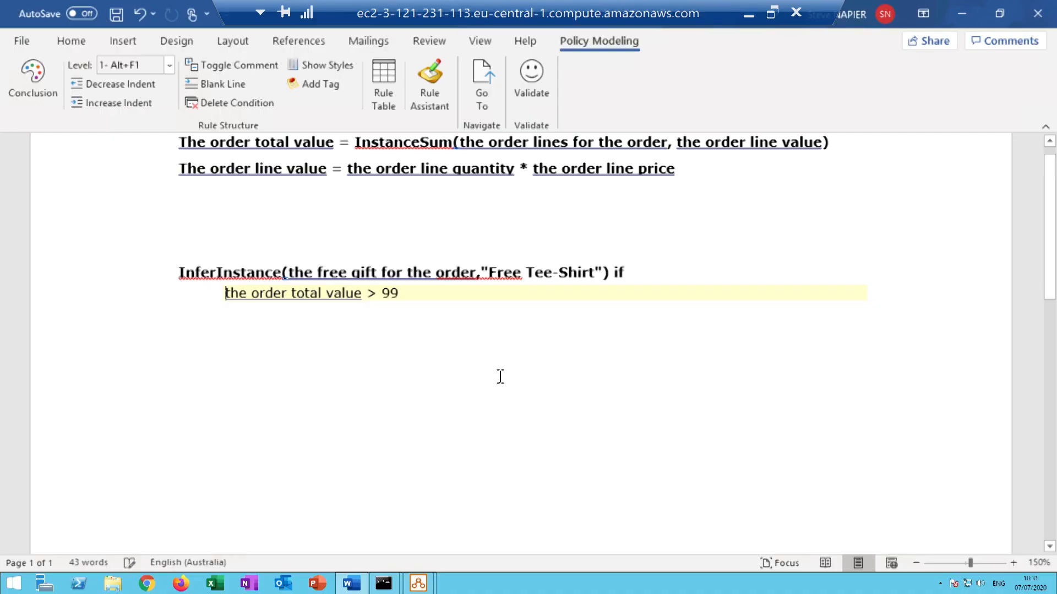
# - Switch to Policy Modeling and examine the free gift entity's identifying attribute in the data model, leaving the entity unchanged
pyautogui.moveTo(430, 590)
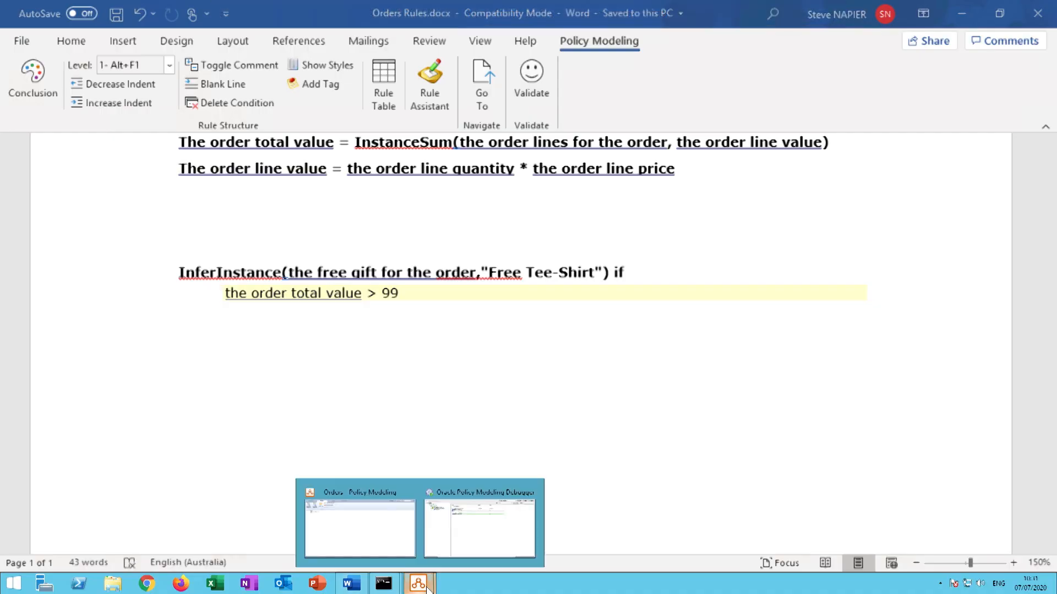
pyautogui.click(369, 523)
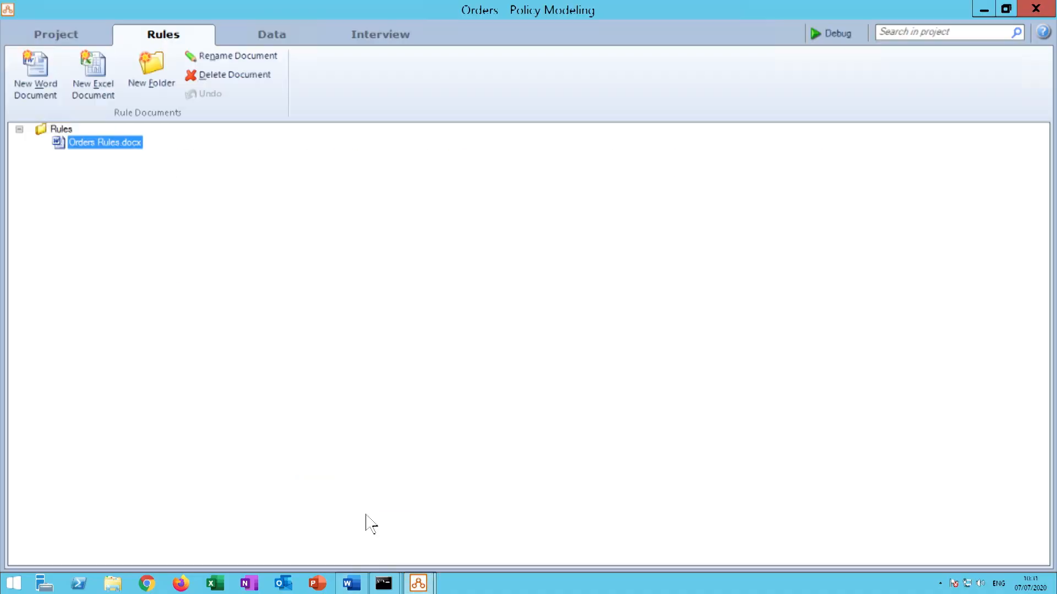
pyautogui.click(269, 38)
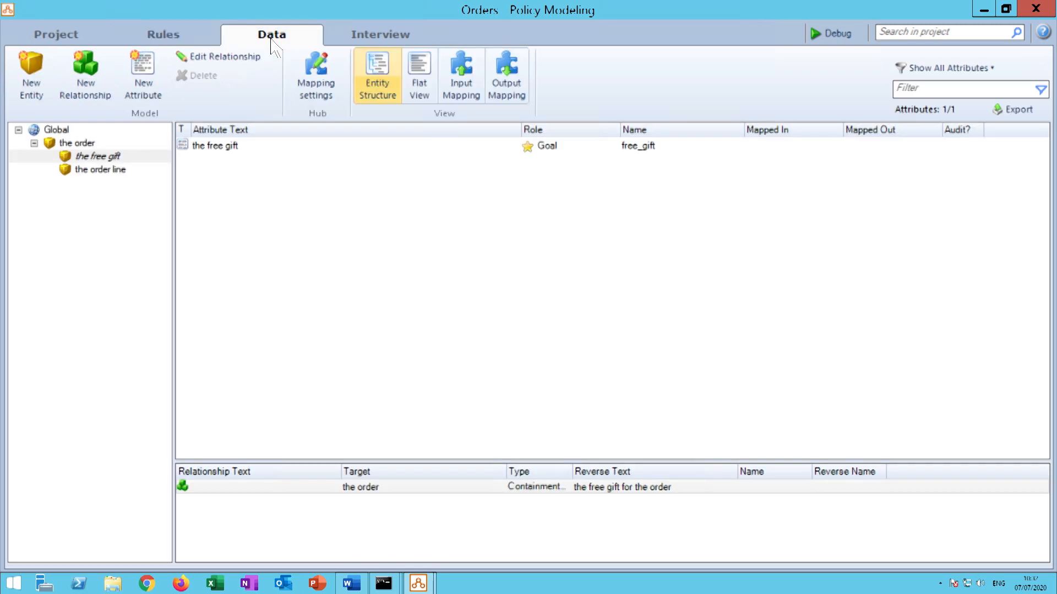
pyautogui.doubleClick(117, 158)
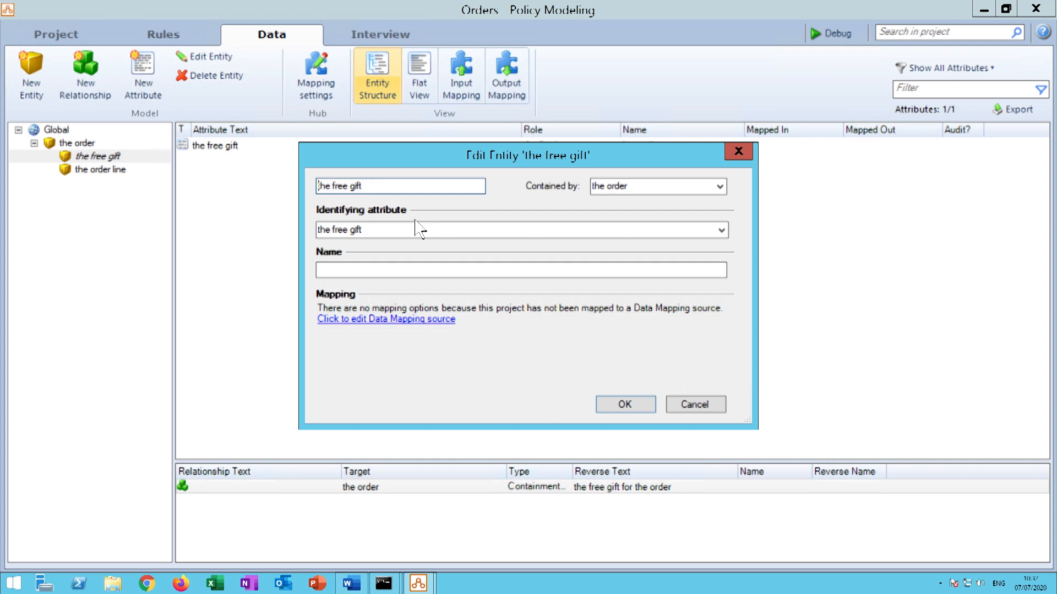
pyautogui.press('Escape')
# - In Orders Rules.docx, change the inferred gift's identifier to the customer id + "-" + "XYZ" + " Free Tee-Shirt"
pyautogui.click(177, 44)
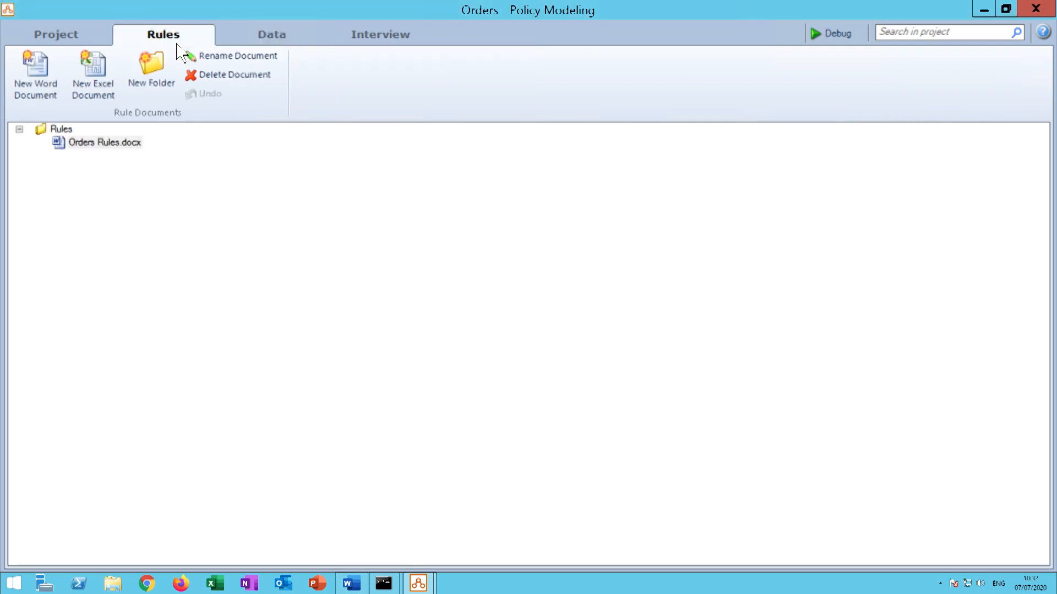
pyautogui.doubleClick(111, 143)
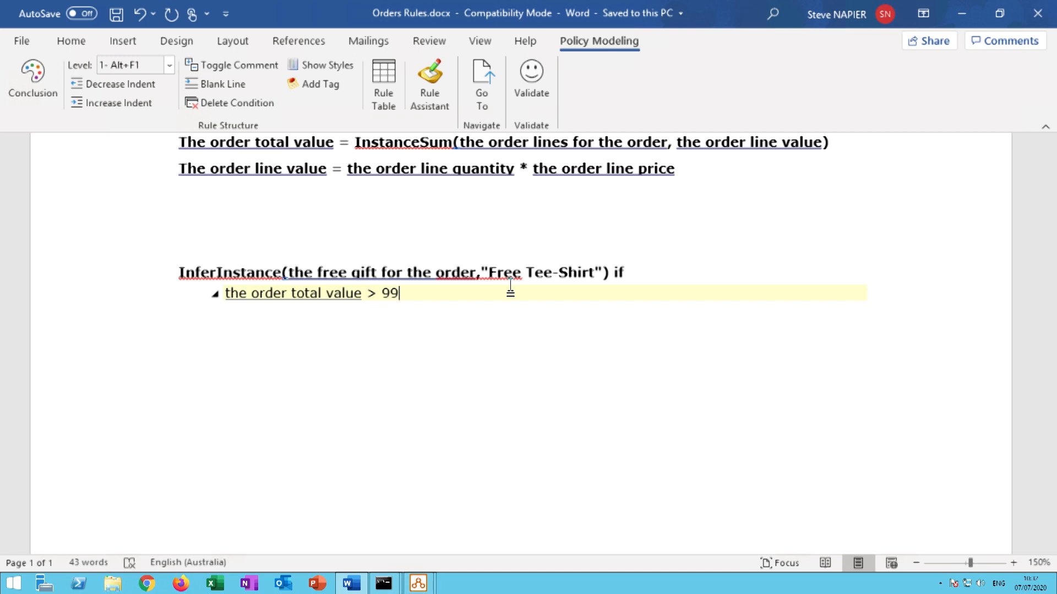
pyautogui.click(484, 271)
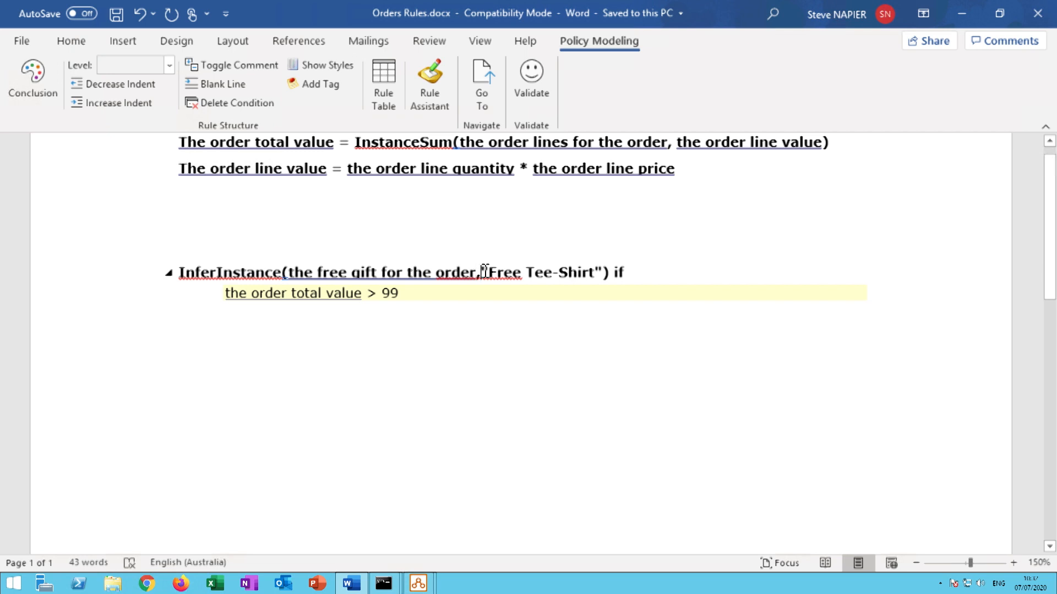
pyautogui.write('the customer')
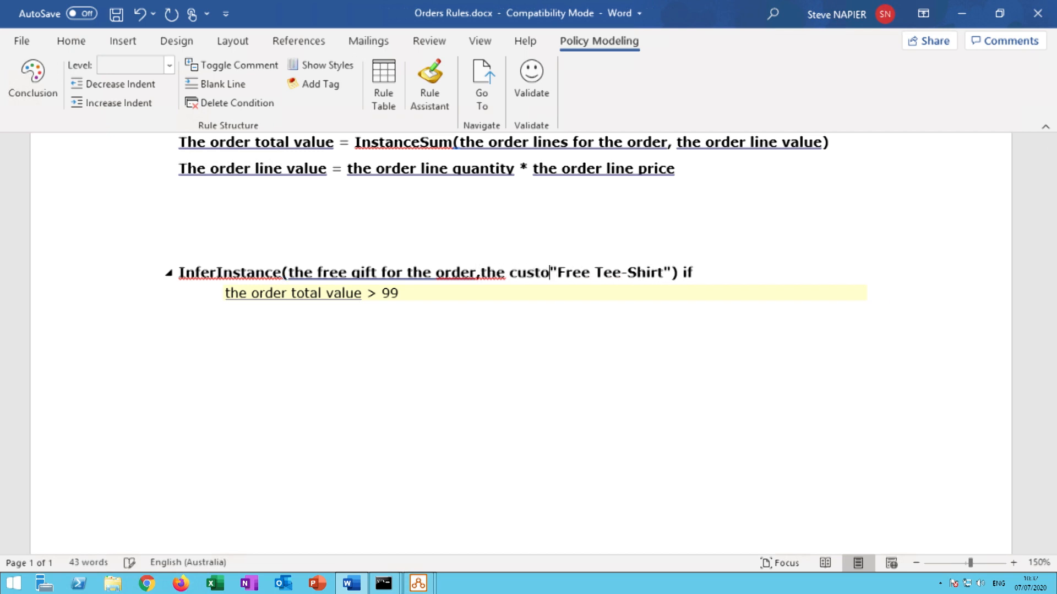
pyautogui.write(' id + ')
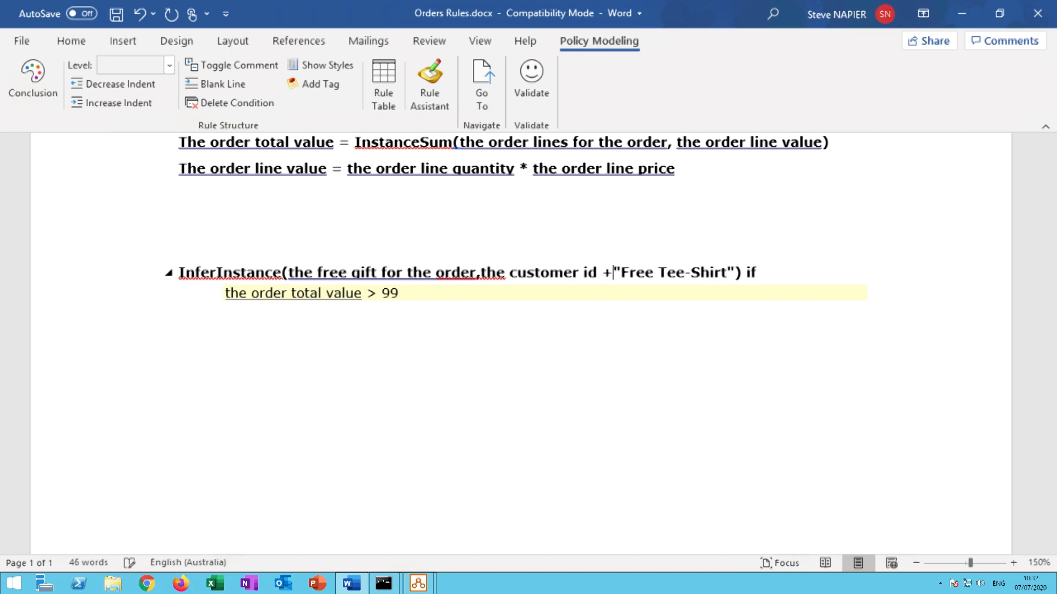
pyautogui.write('"-"')
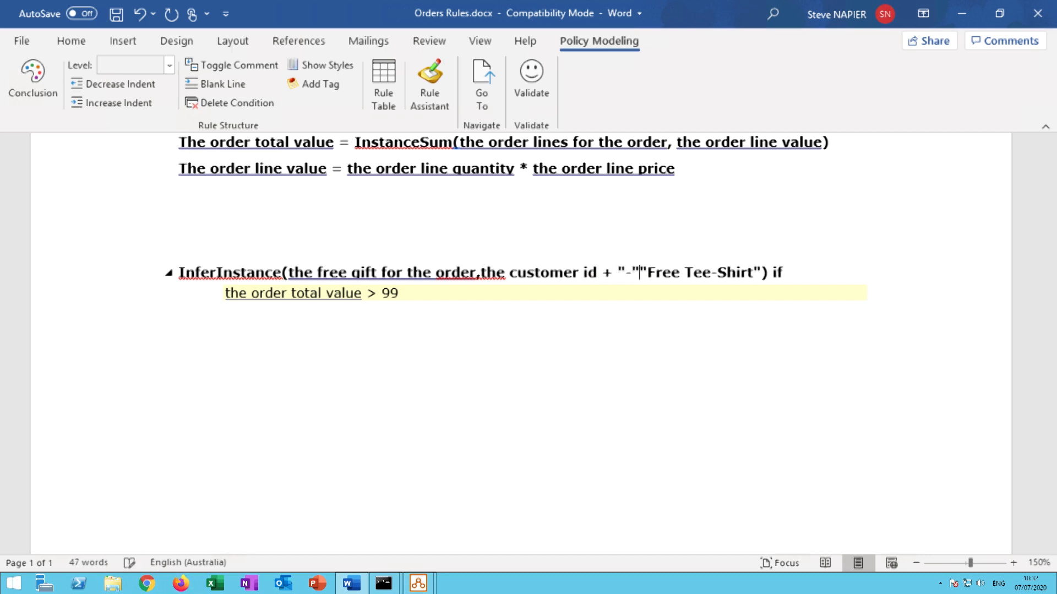
pyautogui.write(' + ')
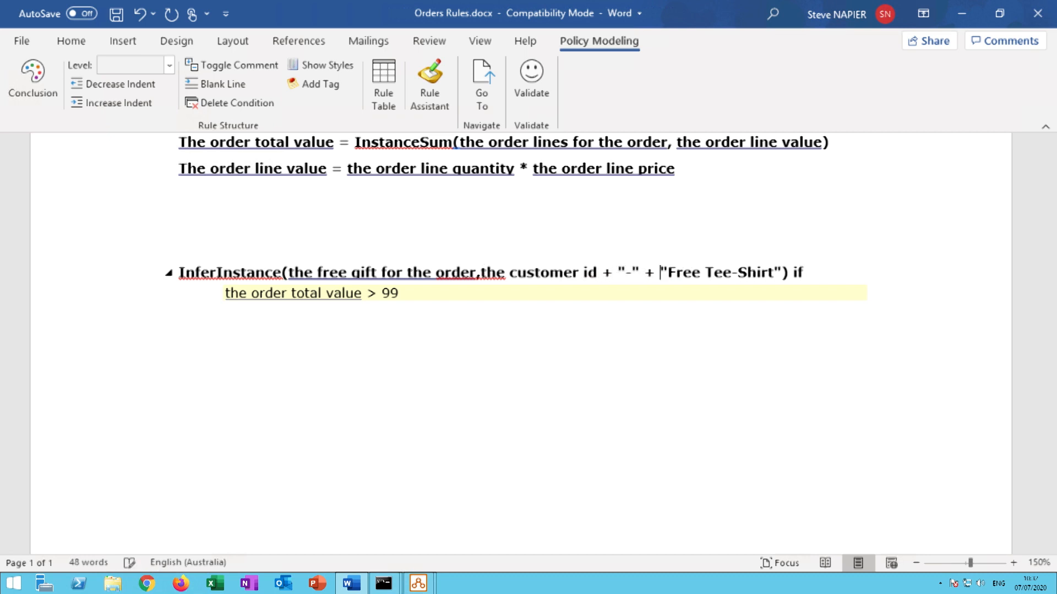
pyautogui.write('"XYZ" ')
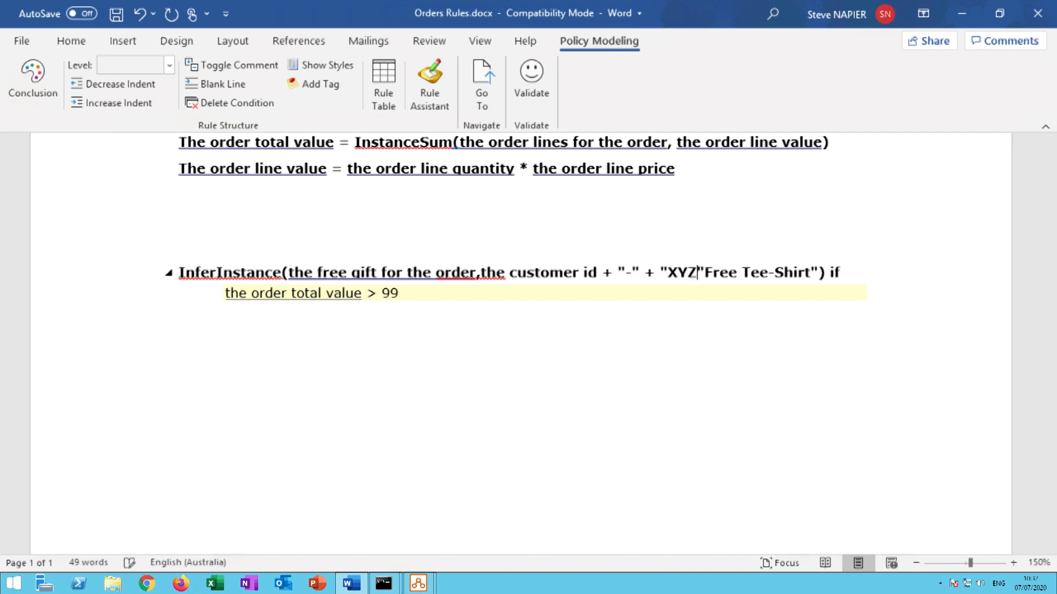
pyautogui.write('+')
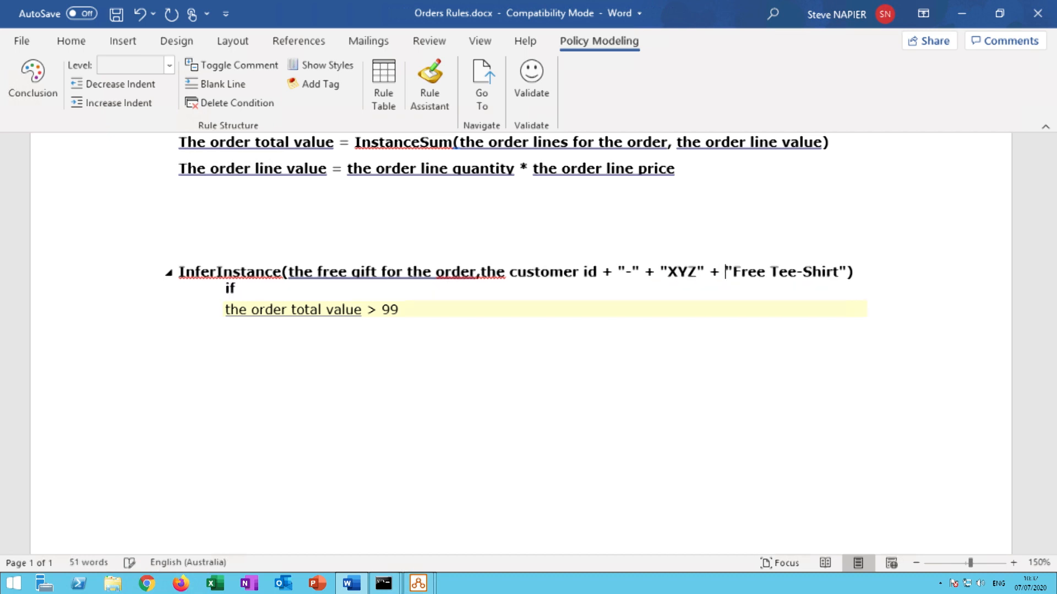
pyautogui.press('Right')
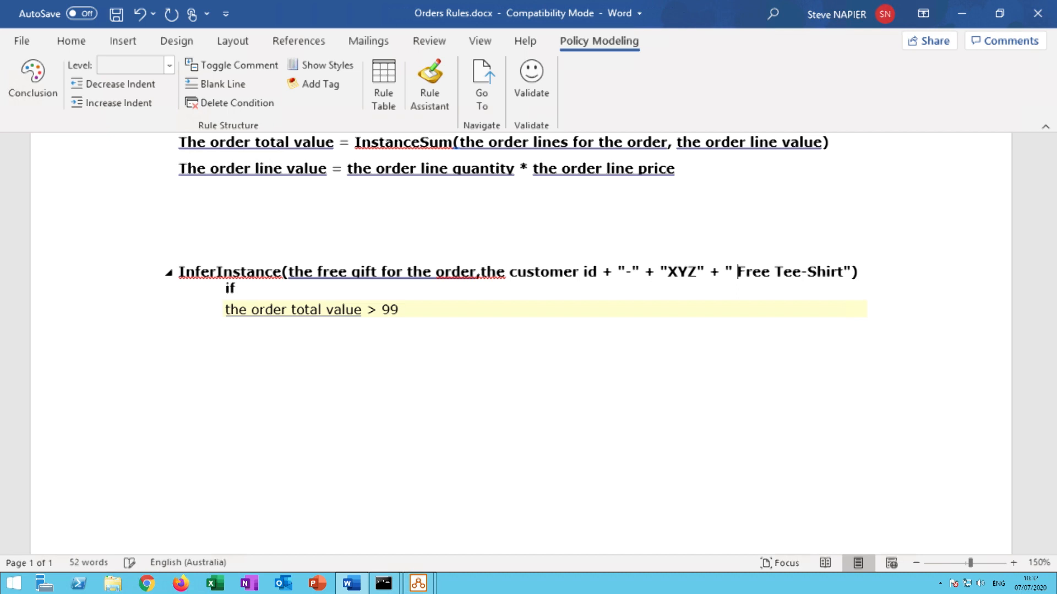
# - Validate the rule document, switch to the Oracle Policy Modeling Debugger and apply the detected project changes
pyautogui.click(532, 77)
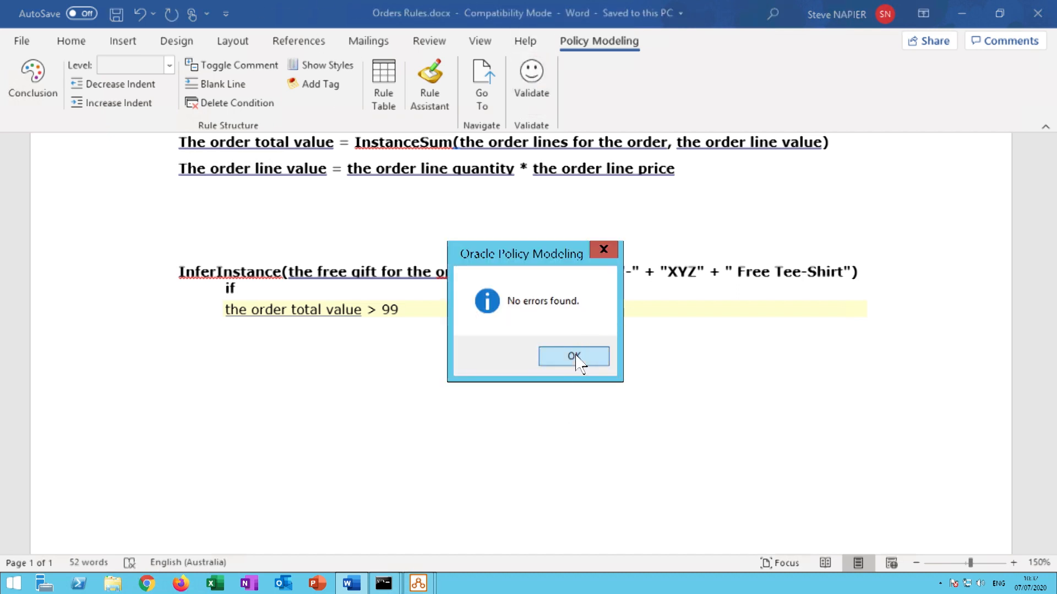
pyautogui.click(416, 583)
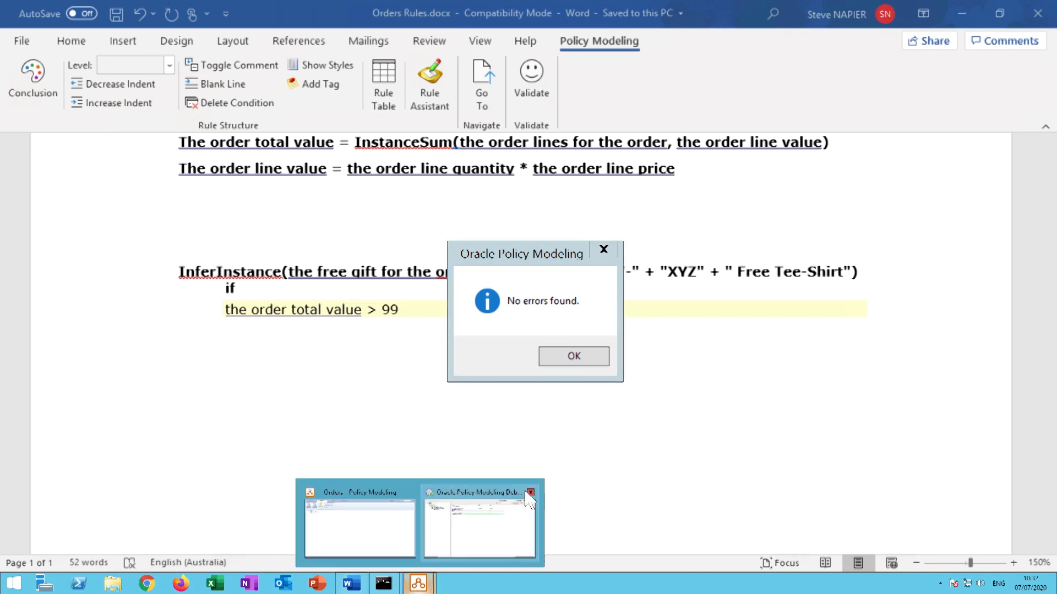
pyautogui.click(489, 519)
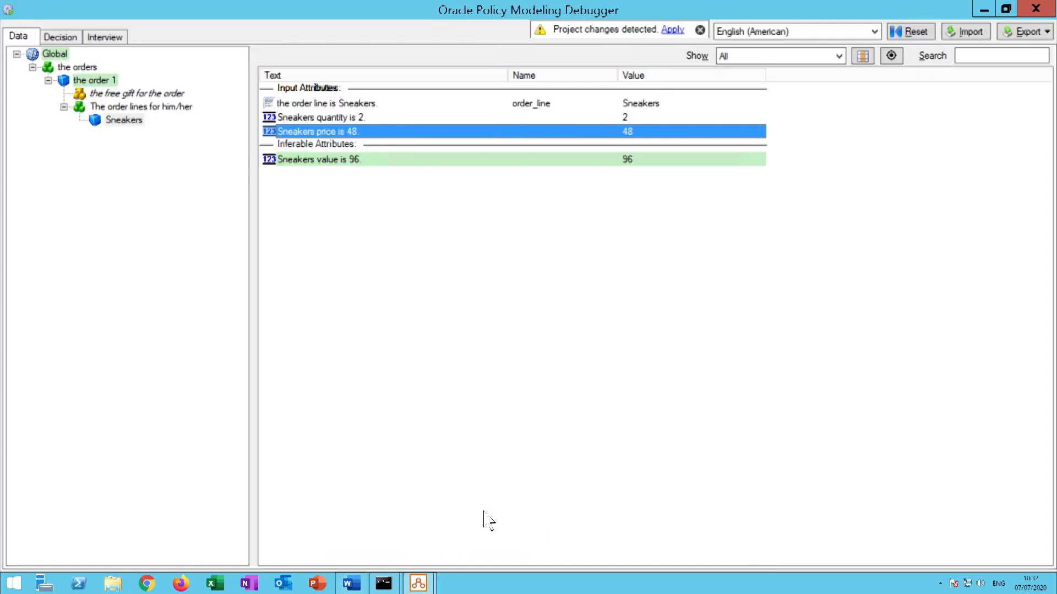
pyautogui.click(668, 35)
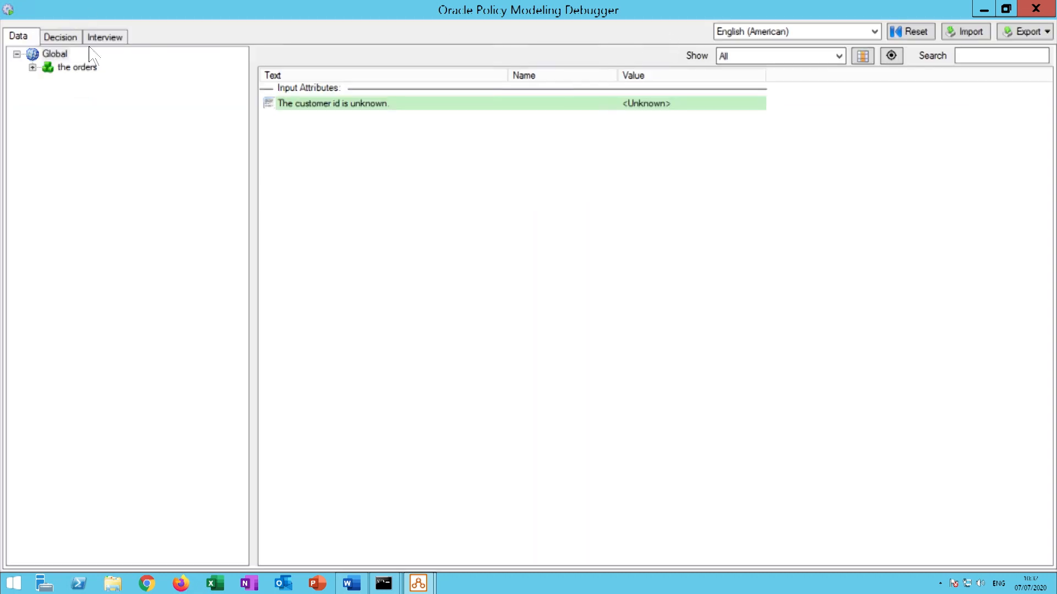
# - Enter a customer id as the value of the global customer id attribute
pyautogui.click(60, 52)
pyautogui.doubleClick(362, 105)
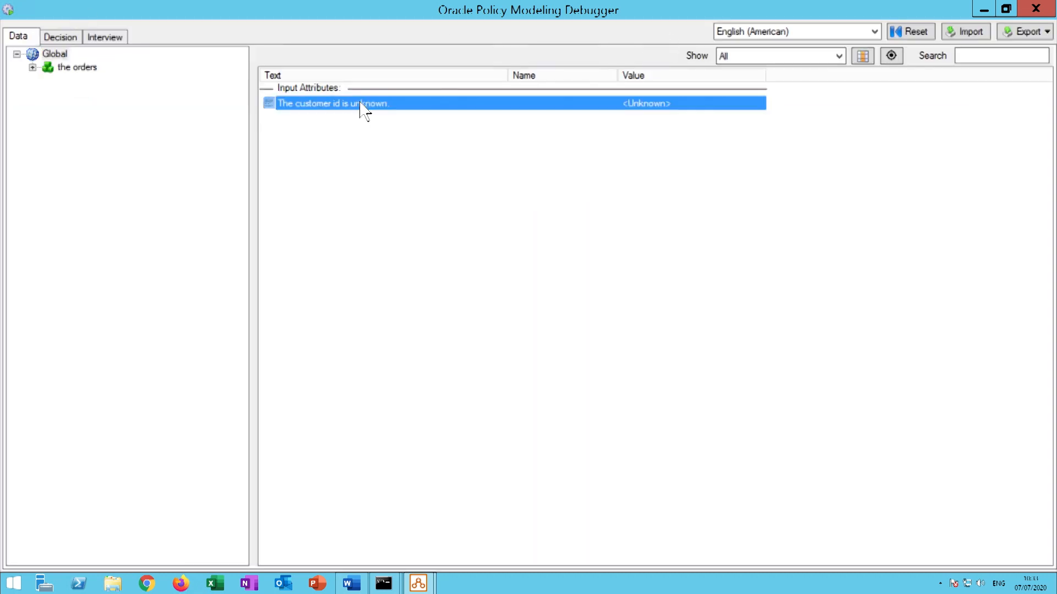
pyautogui.write('STEVE')
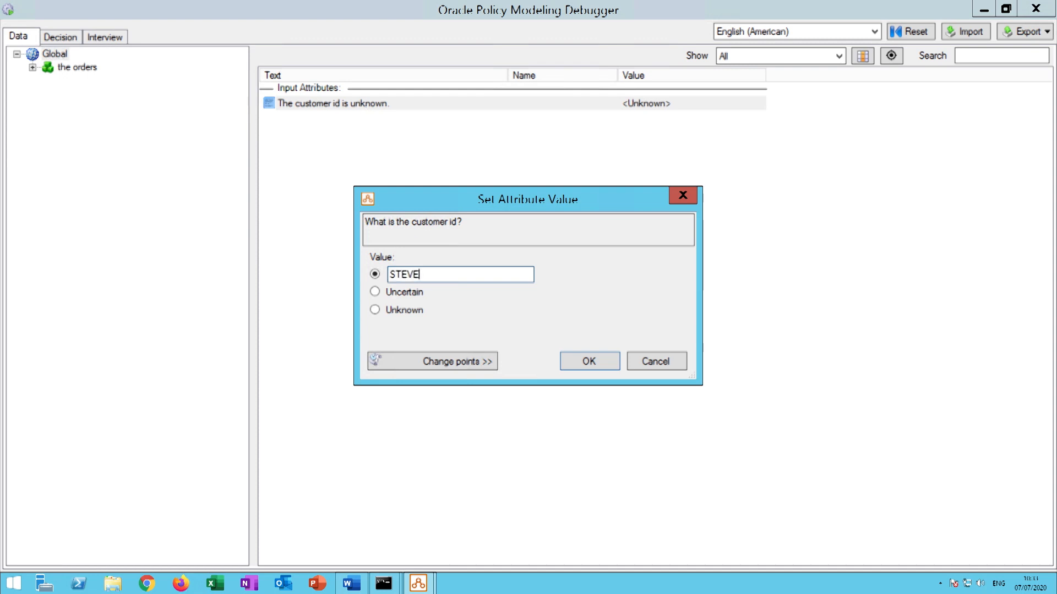
pyautogui.write('_PROF')
pyautogui.press('BackSpace')
pyautogui.write('EFX_GOOLD')
pyautogui.press('BackSpace')
pyautogui.press('BackSpace')
pyautogui.press('BackSpace')
pyautogui.write('LD')
pyautogui.press('Return')
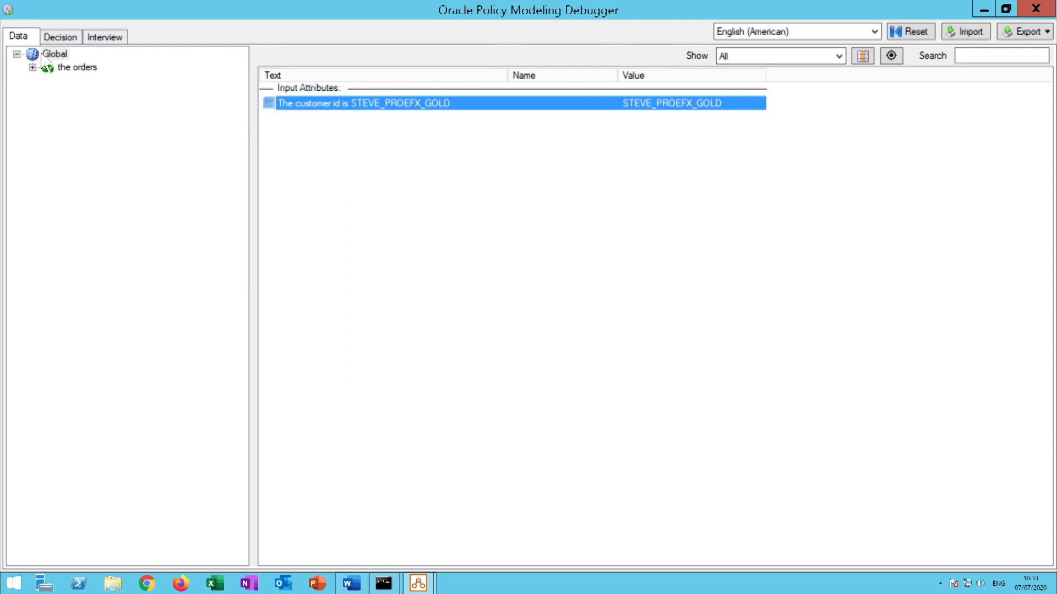
# - Set the order's Sneakers quantity to 3 and view the instance inferred under the order's free gift relationship
pyautogui.click(27, 66)
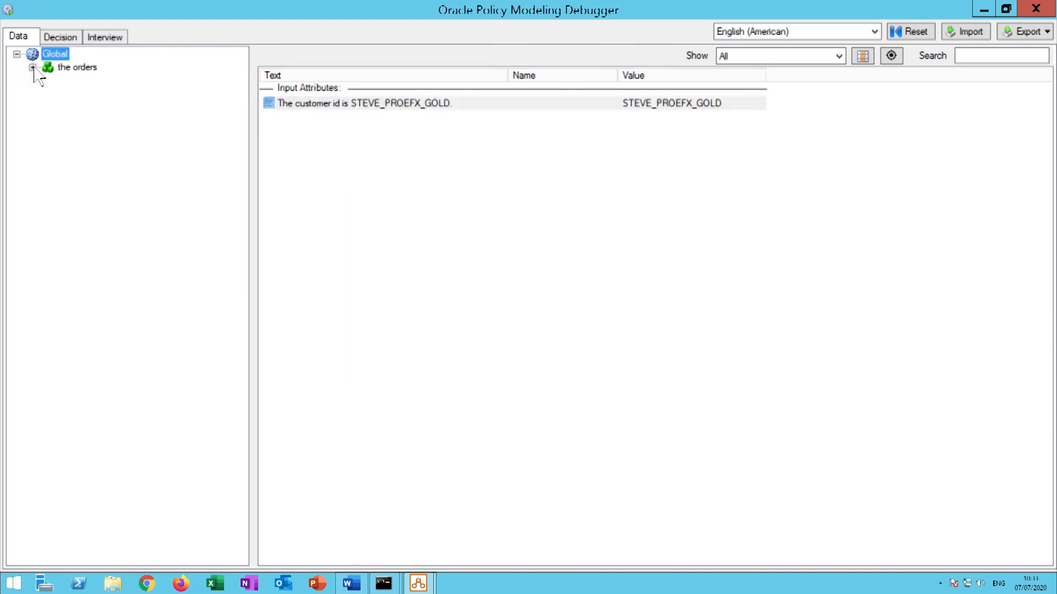
pyautogui.click(33, 67)
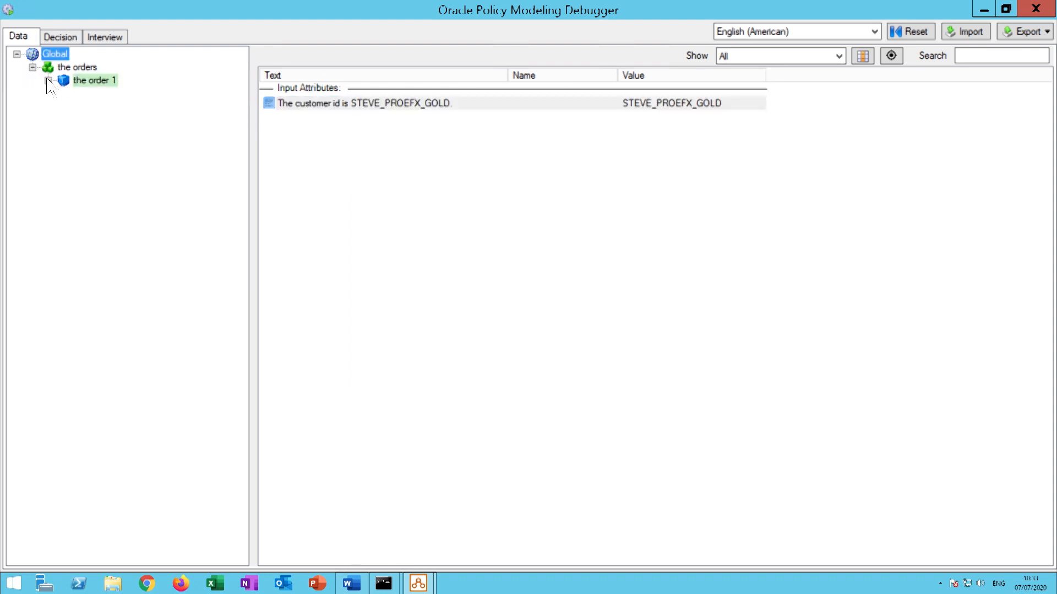
pyautogui.click(49, 81)
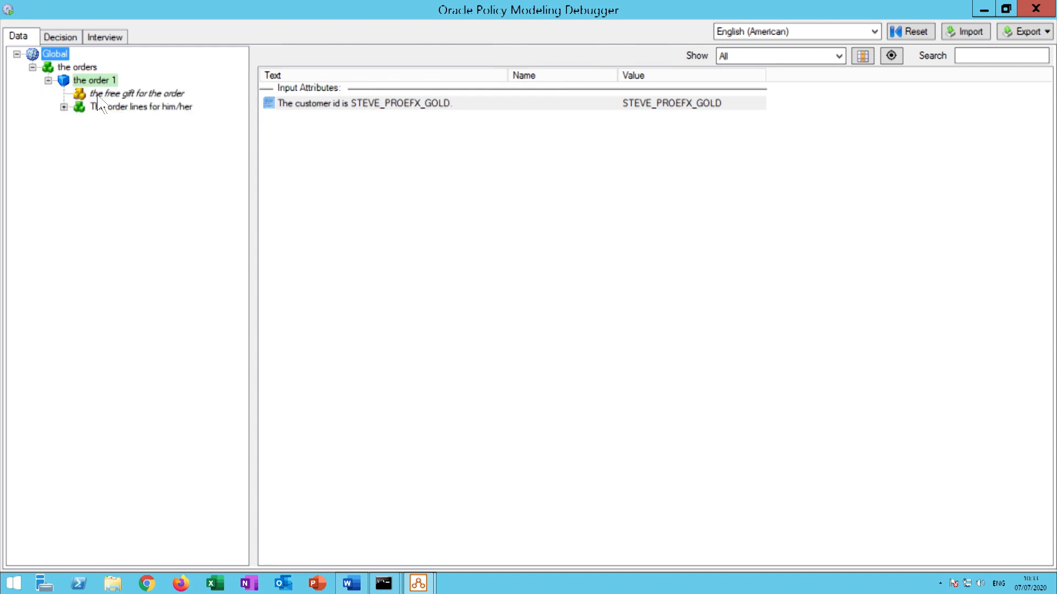
pyautogui.click(64, 107)
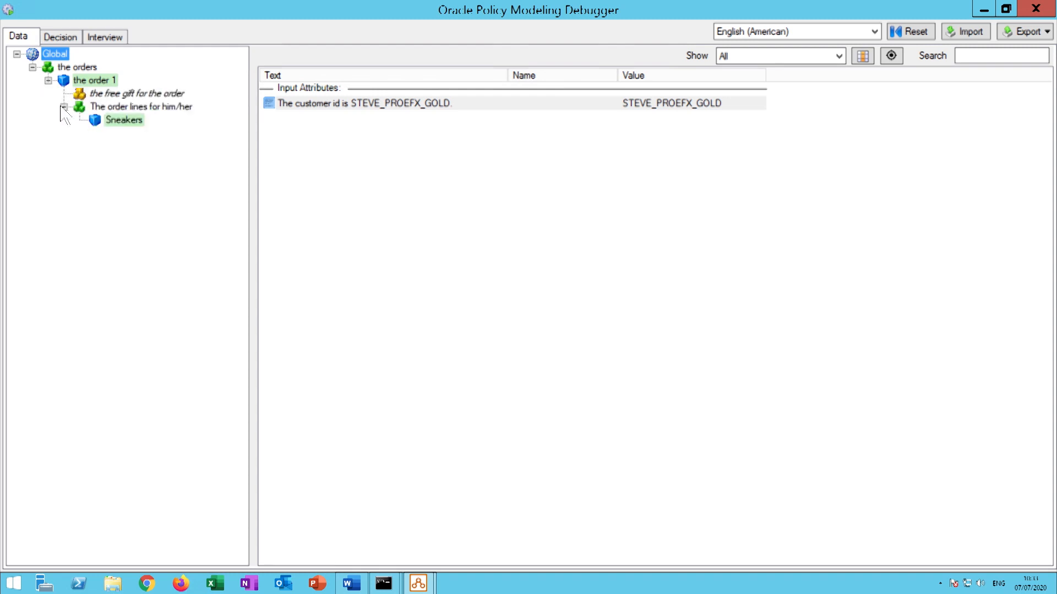
pyautogui.click(123, 120)
pyautogui.doubleClick(363, 120)
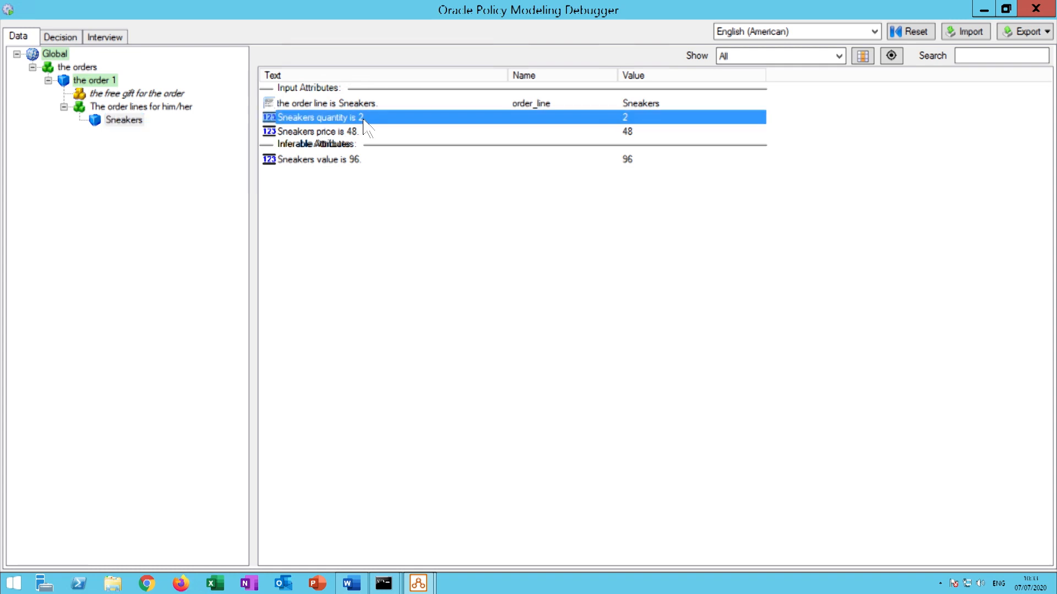
pyautogui.write('3')
pyautogui.press('Return')
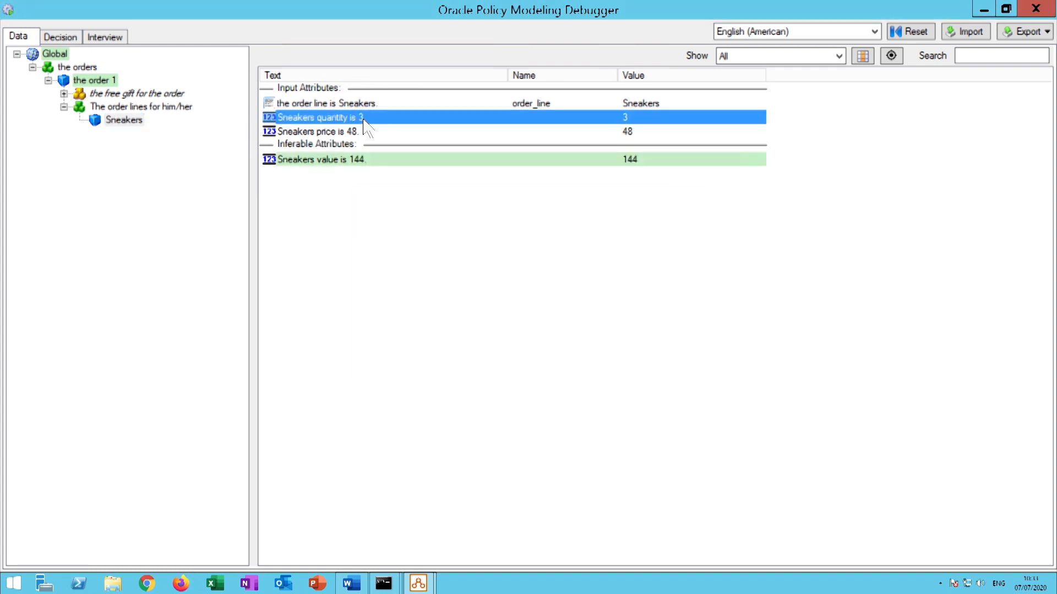
pyautogui.click(64, 94)
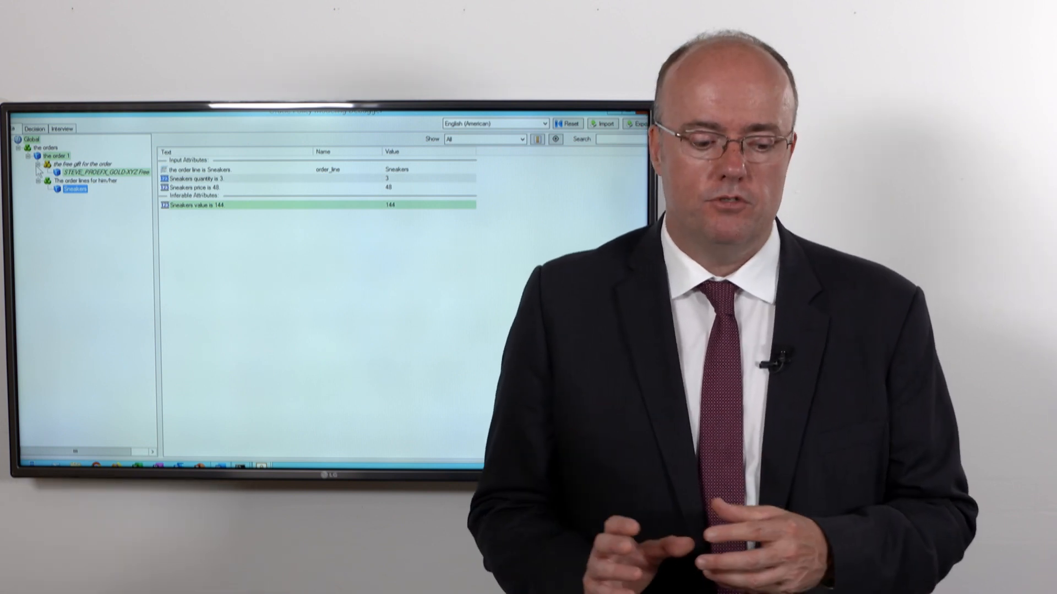
pyautogui.click(111, 173)
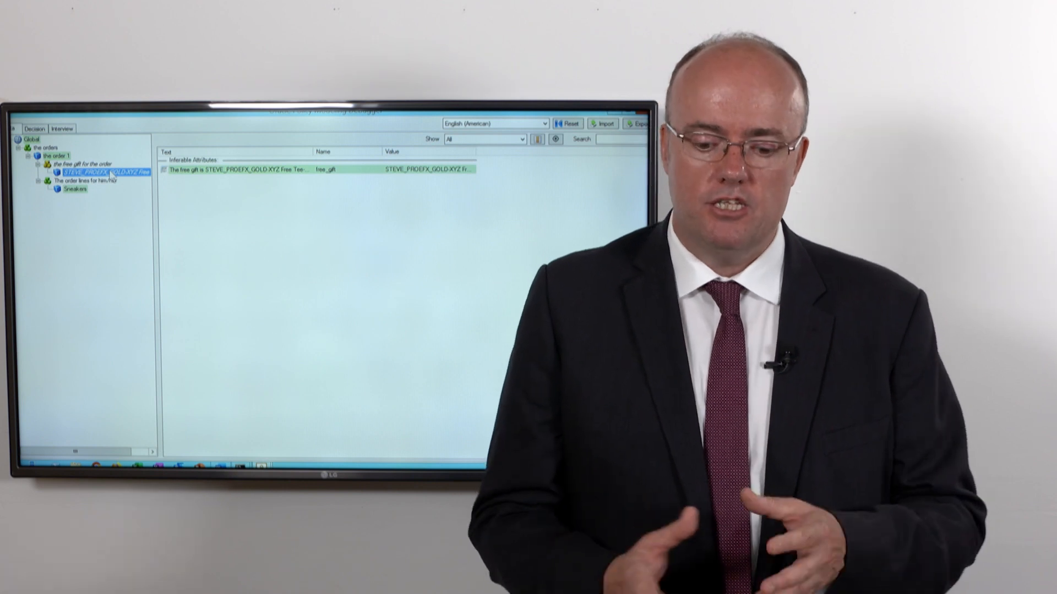